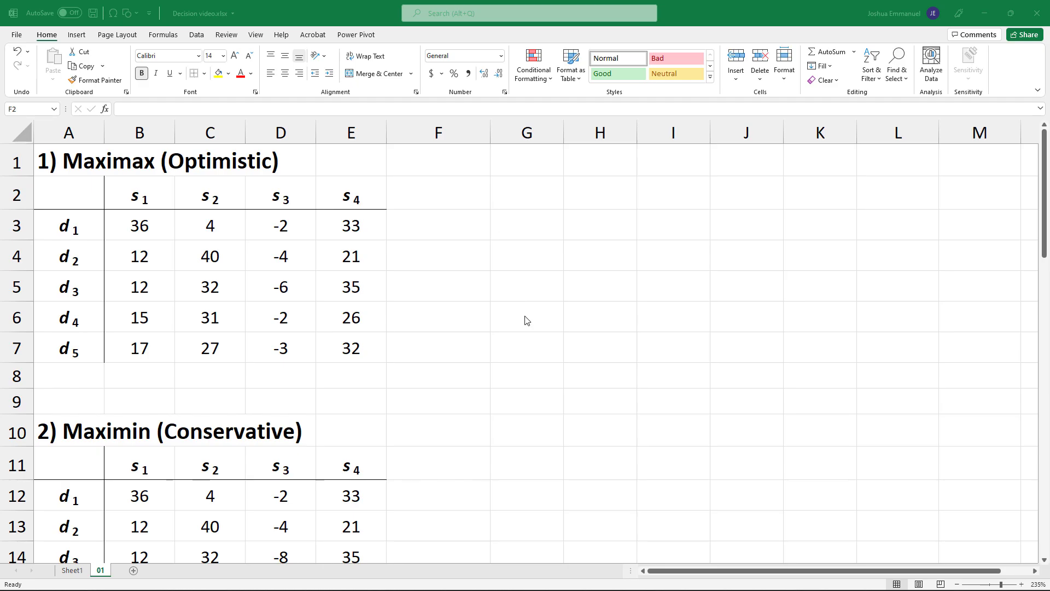
# - Add a Max heading in F2 beside the Maximax payoff table
pyautogui.scroll(-1, 525, 320)
pyautogui.scroll(-2, 525, 320)
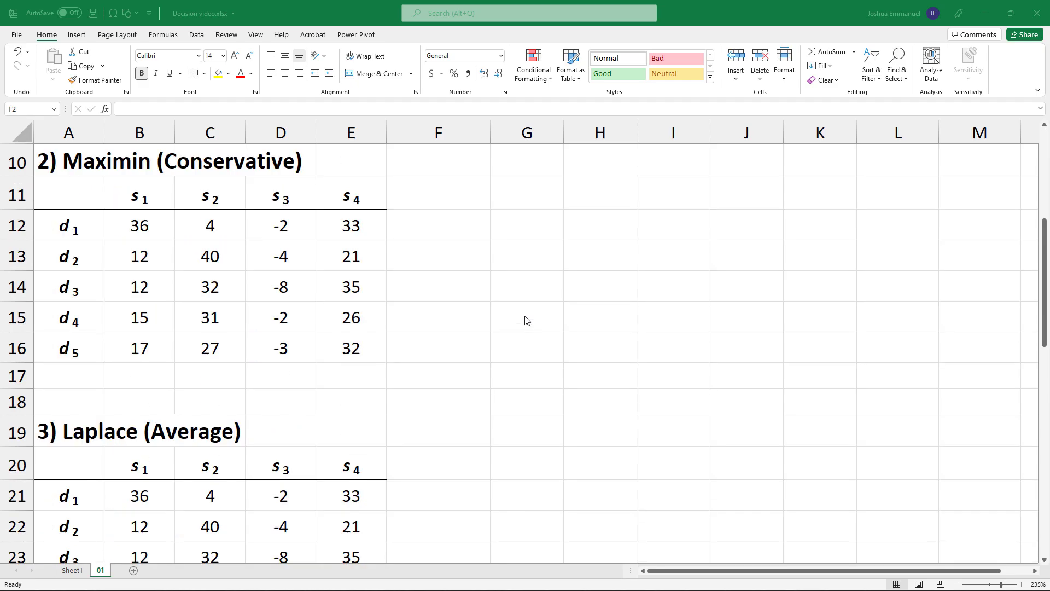
pyautogui.scroll(-2, 525, 320)
pyautogui.scroll(-2, 526, 320)
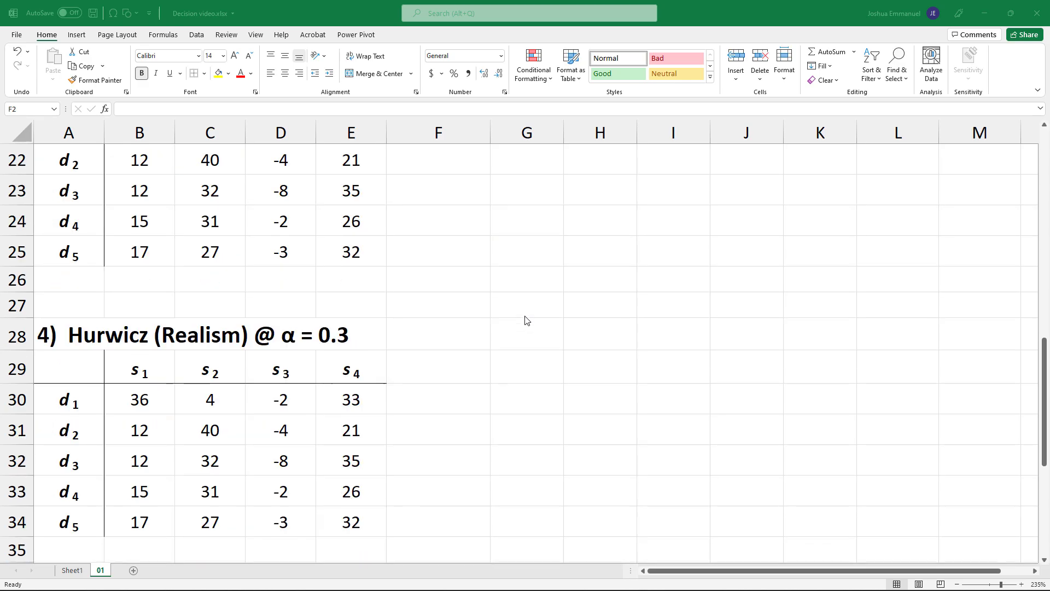
pyautogui.scroll(-1, 525, 320)
pyautogui.scroll(-2, 525, 320)
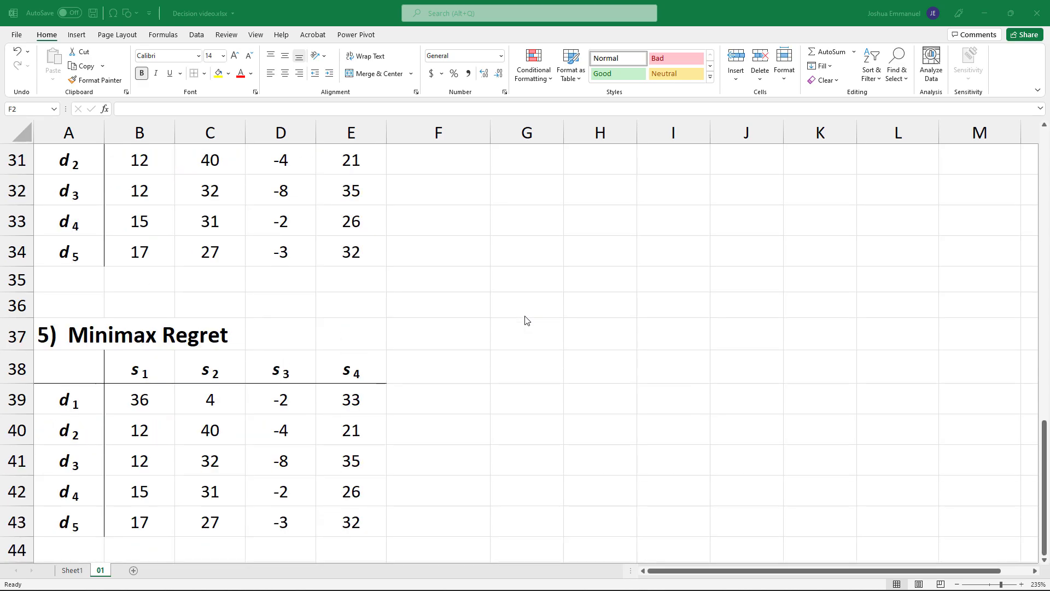
pyautogui.scroll(-1, 525, 319)
pyautogui.scroll(6, 525, 320)
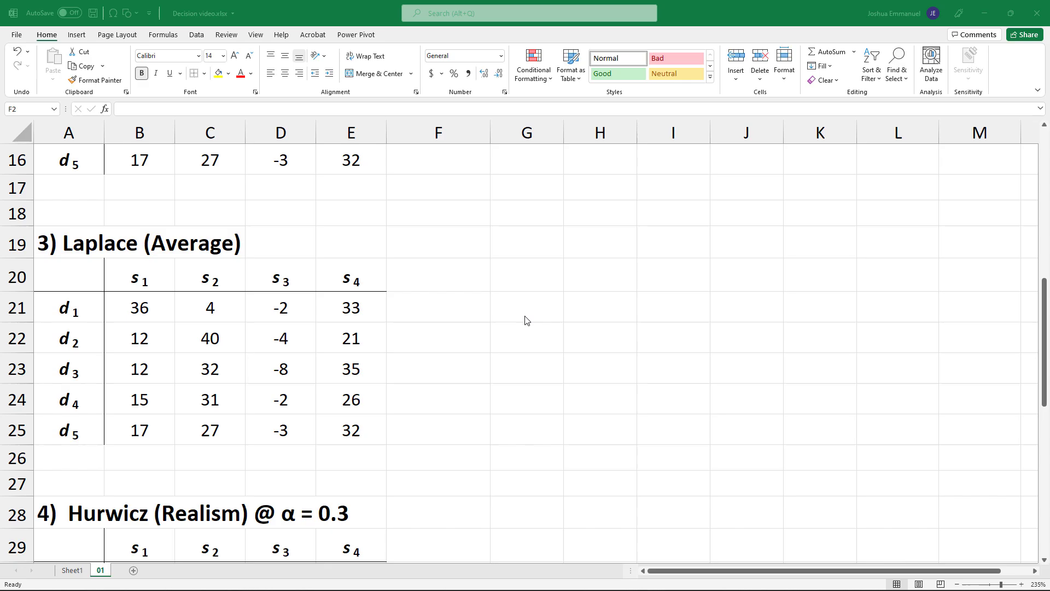
pyautogui.scroll(4, 525, 320)
pyautogui.scroll(1, 525, 320)
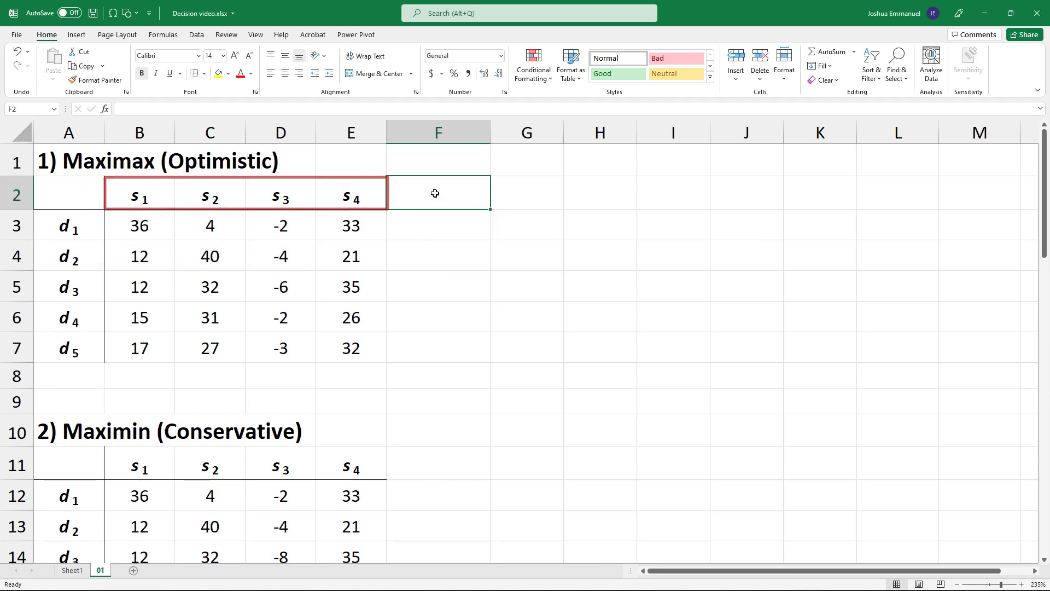
pyautogui.write('Ma')
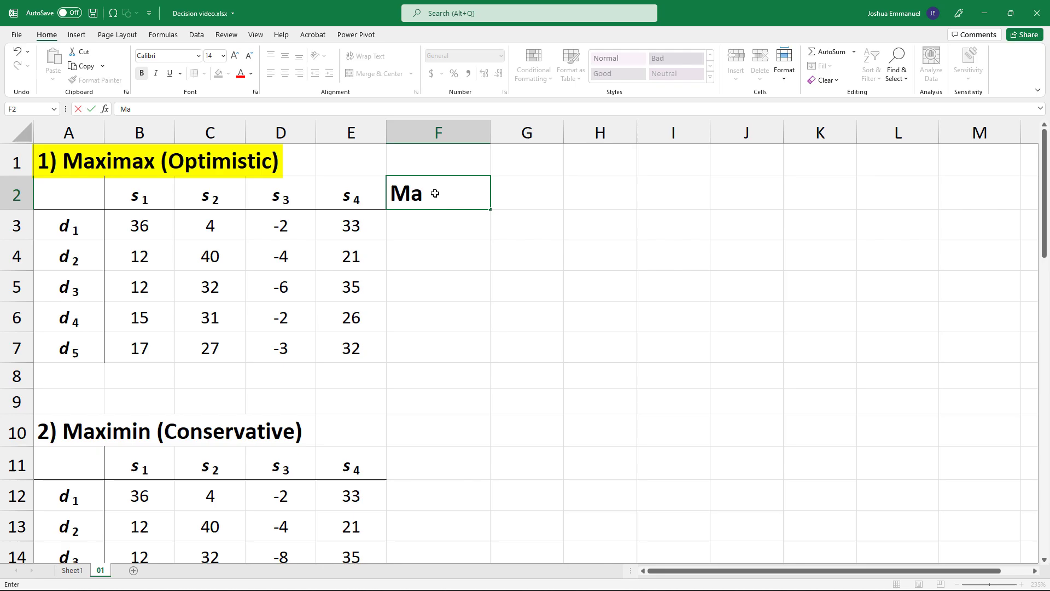
pyautogui.write('x')
pyautogui.press('Return')
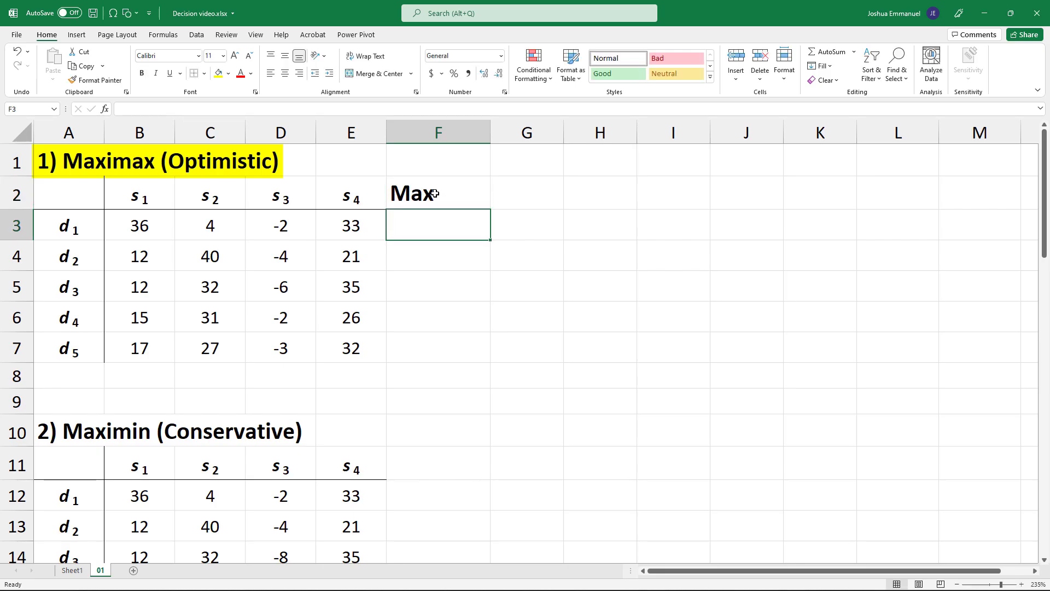
# - Enter =MAX(B3:E3) in F3 and fill it to F7, giving 36, 40, 35, 31, 32
pyautogui.write('=max')
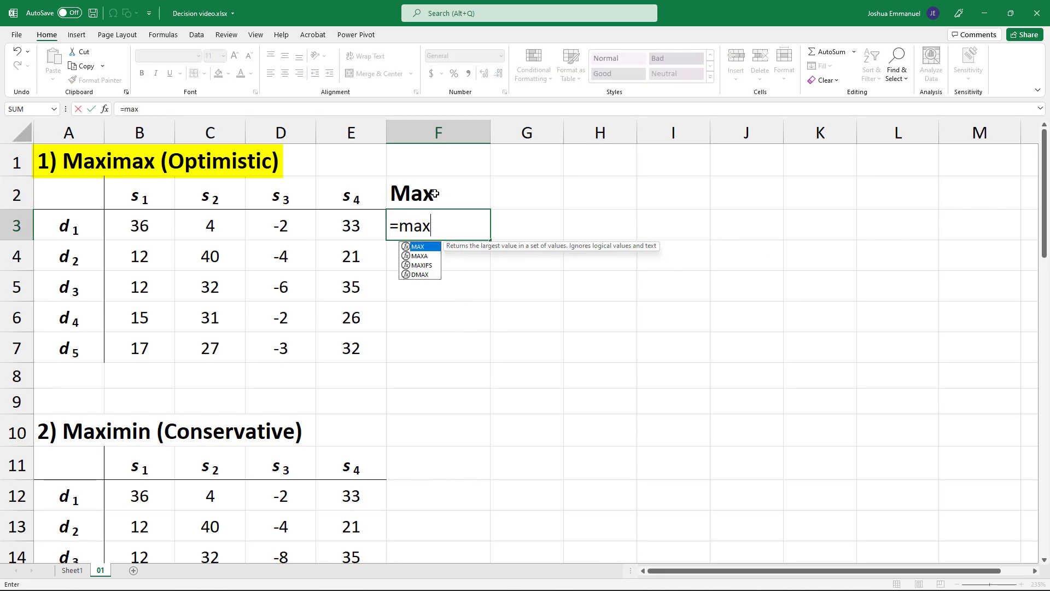
pyautogui.write('(')
pyautogui.moveTo(368, 221); pyautogui.dragTo(146, 234)
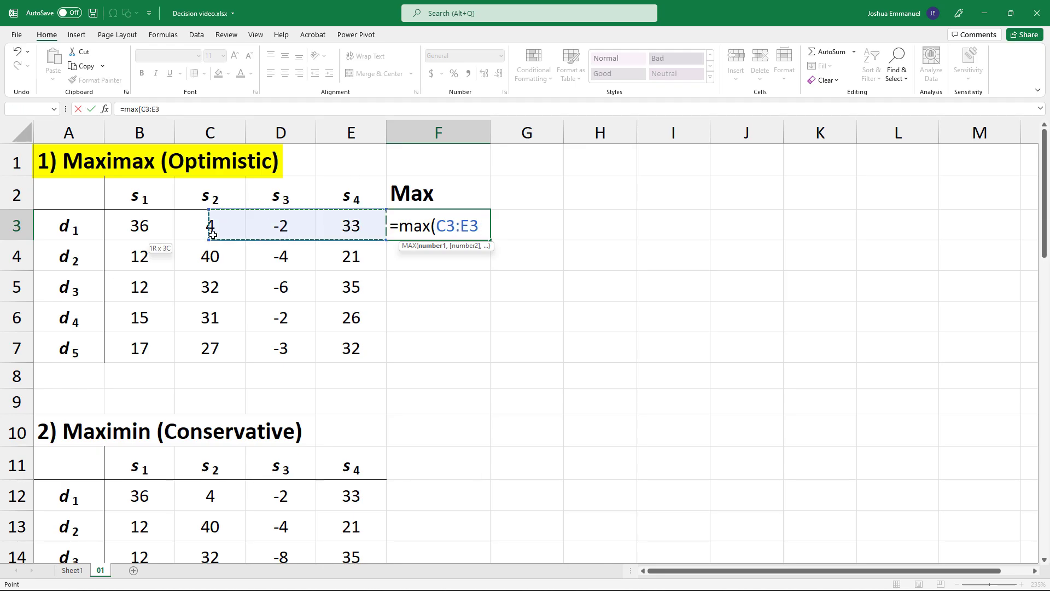
pyautogui.hotkey('ctrl', 'Return')
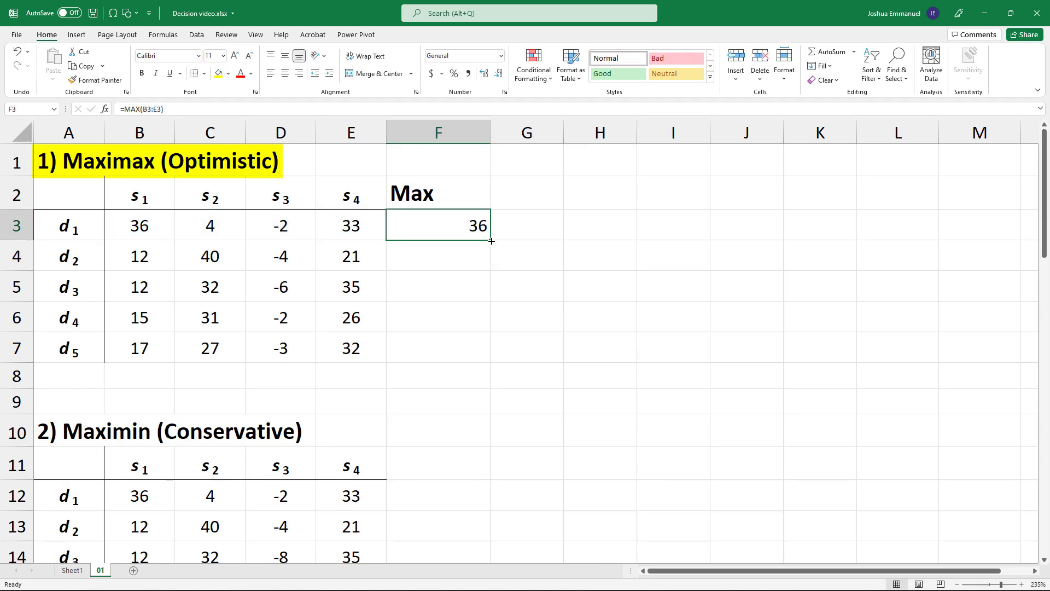
pyautogui.doubleClick(491, 241)
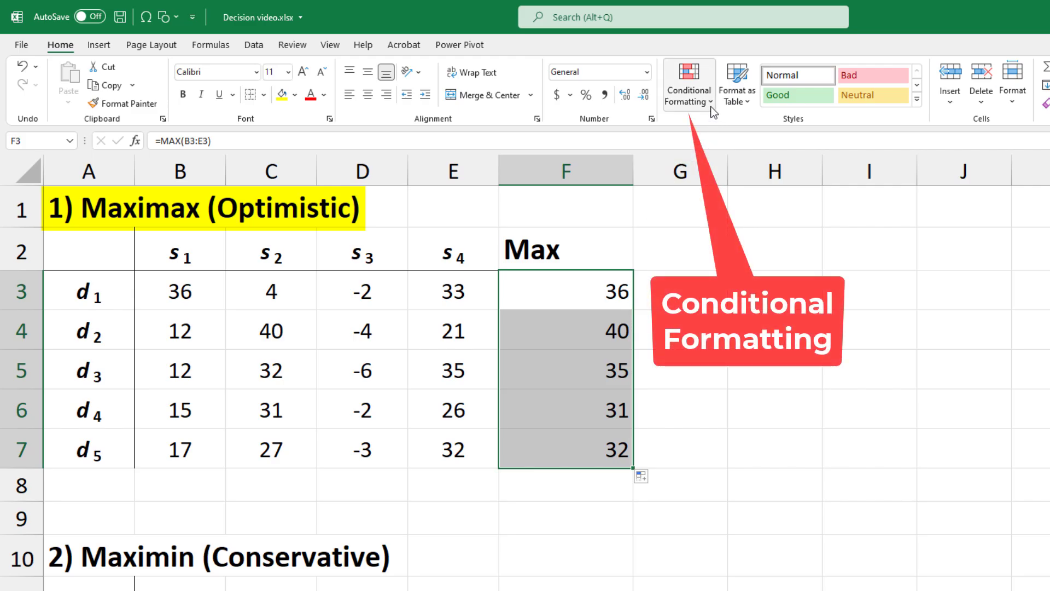
# - Highlight the top 1 value in F3:F7 (40) with green fill and dark green text
pyautogui.click(708, 100)
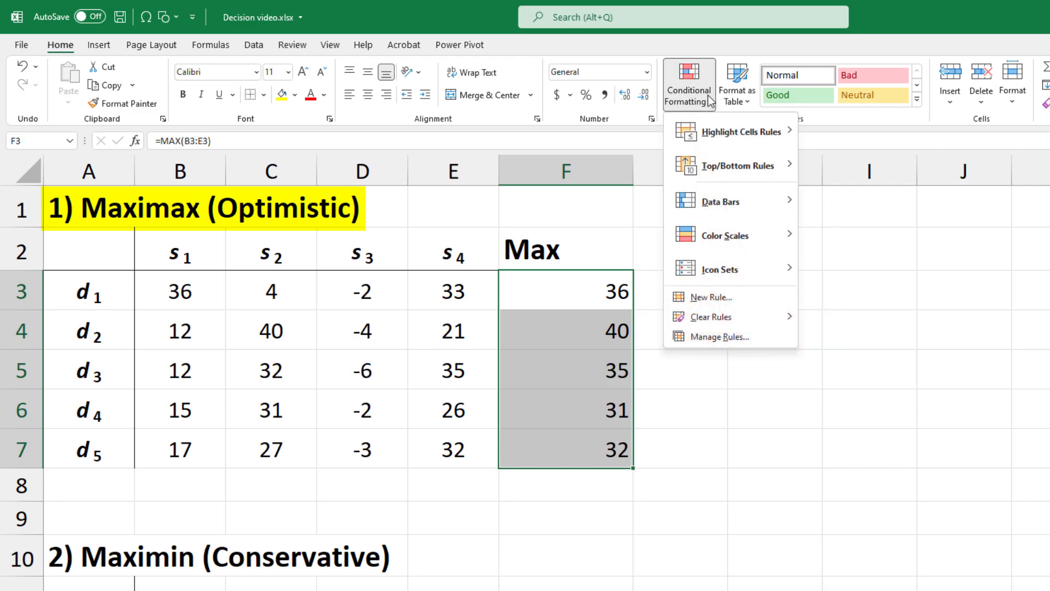
pyautogui.moveTo(737, 166)
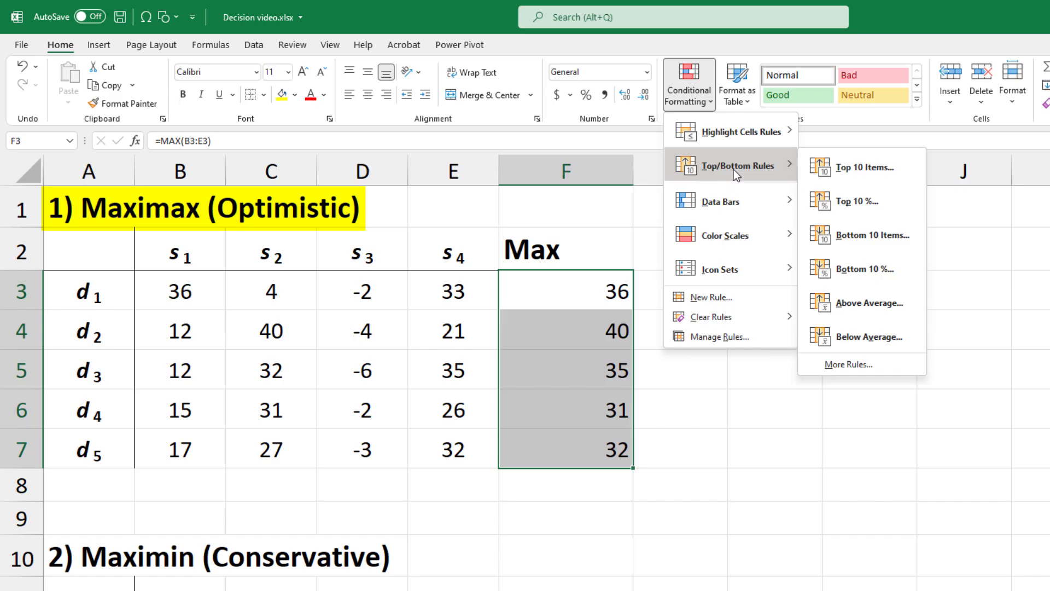
pyautogui.click(869, 169)
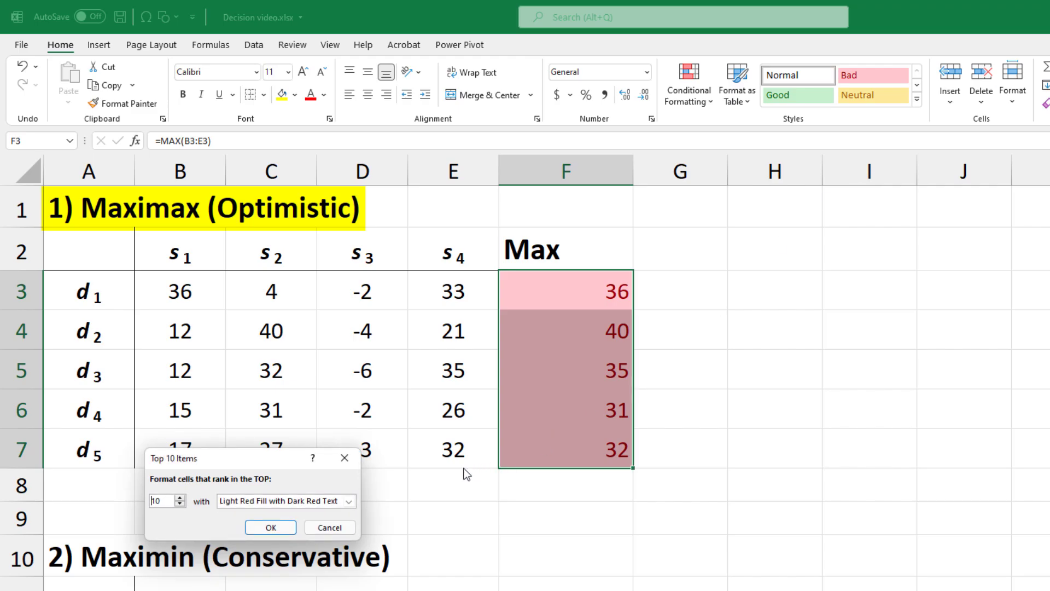
pyautogui.moveTo(221, 464); pyautogui.dragTo(767, 257)
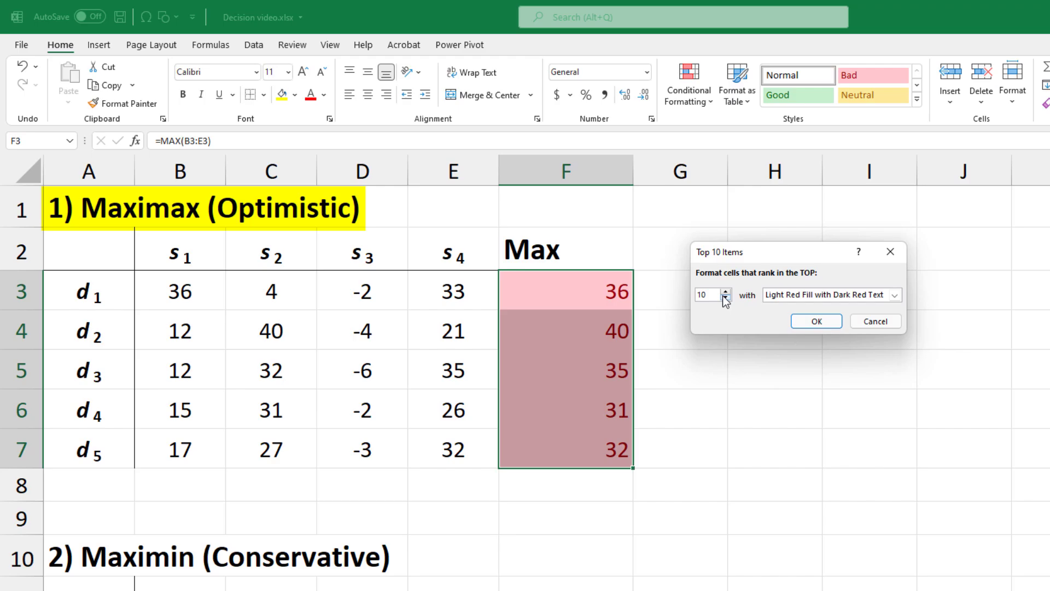
pyautogui.press('BackSpace')
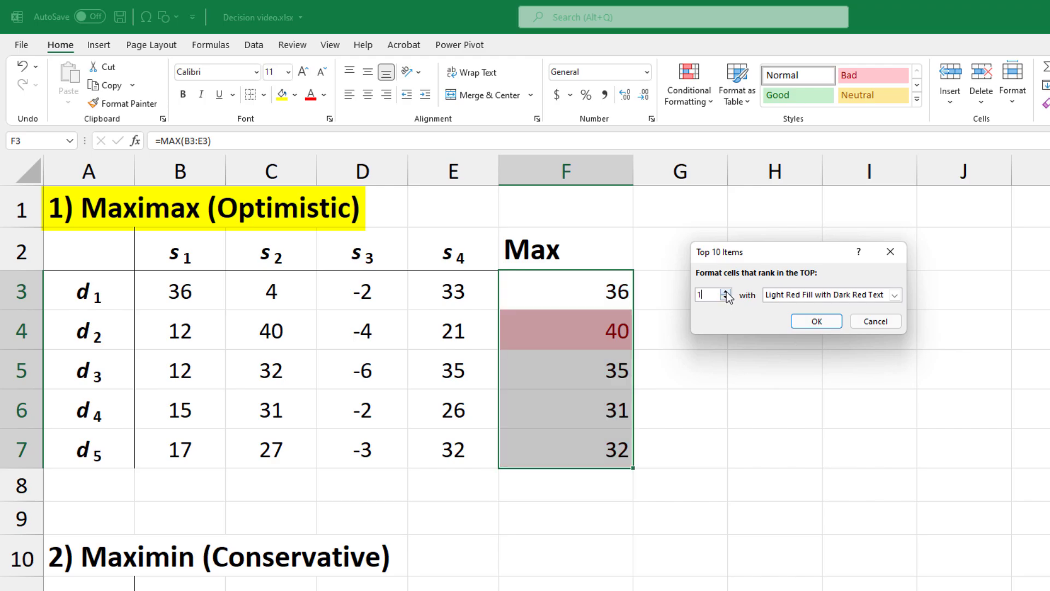
pyautogui.click(894, 294)
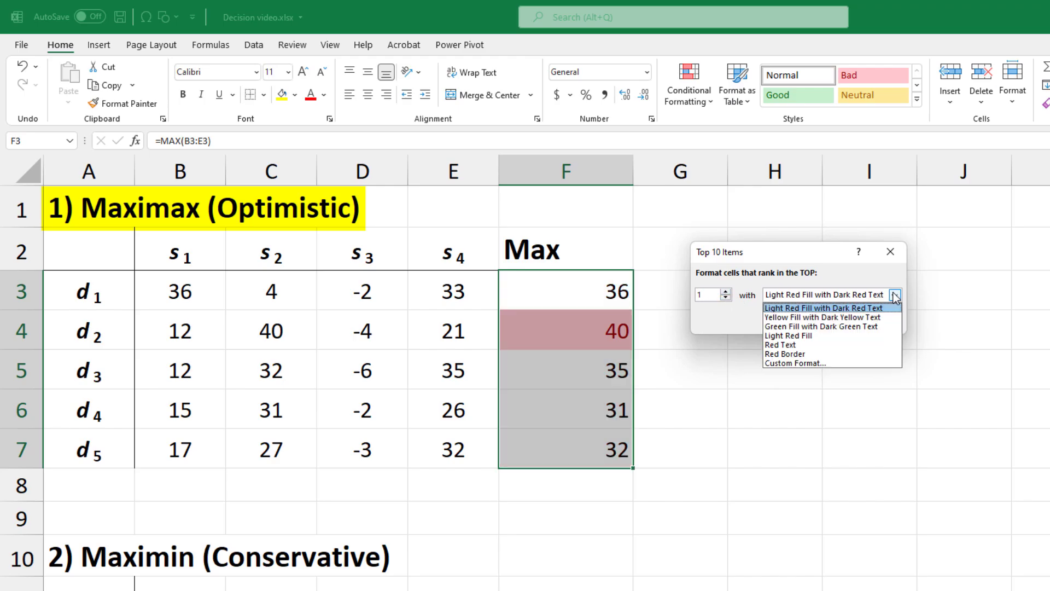
pyautogui.click(822, 327)
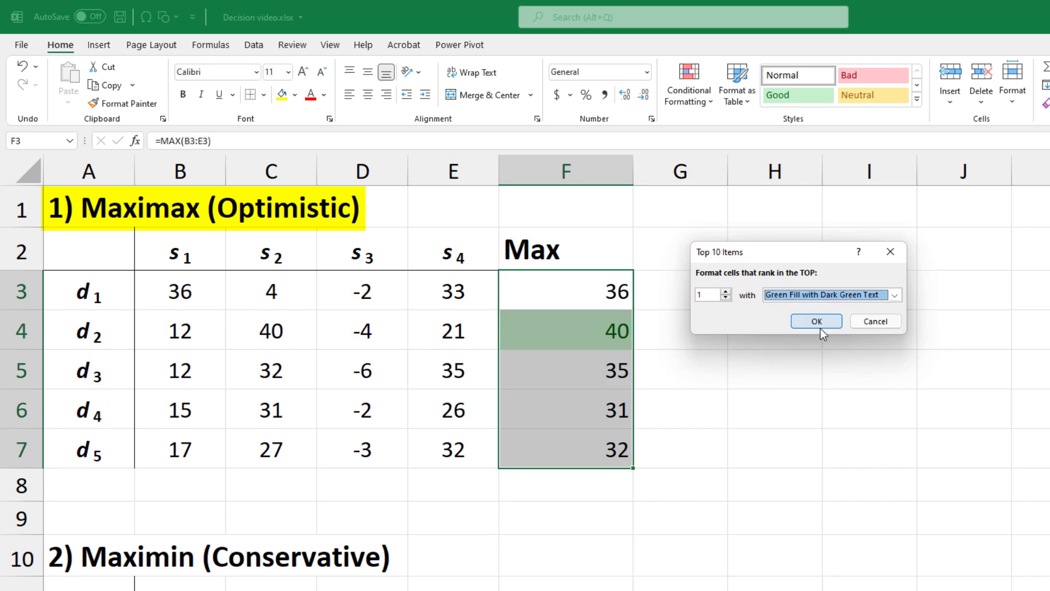
pyautogui.click(820, 324)
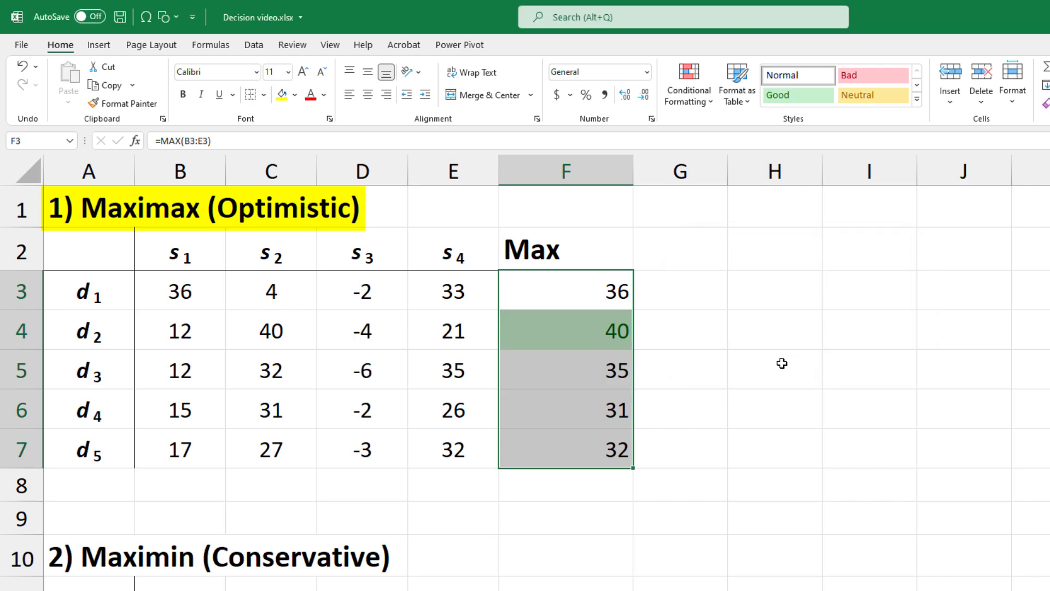
pyautogui.click(827, 324)
# - Center and bold the Max column F2:F7
pyautogui.moveTo(566, 448); pyautogui.dragTo(555, 258)
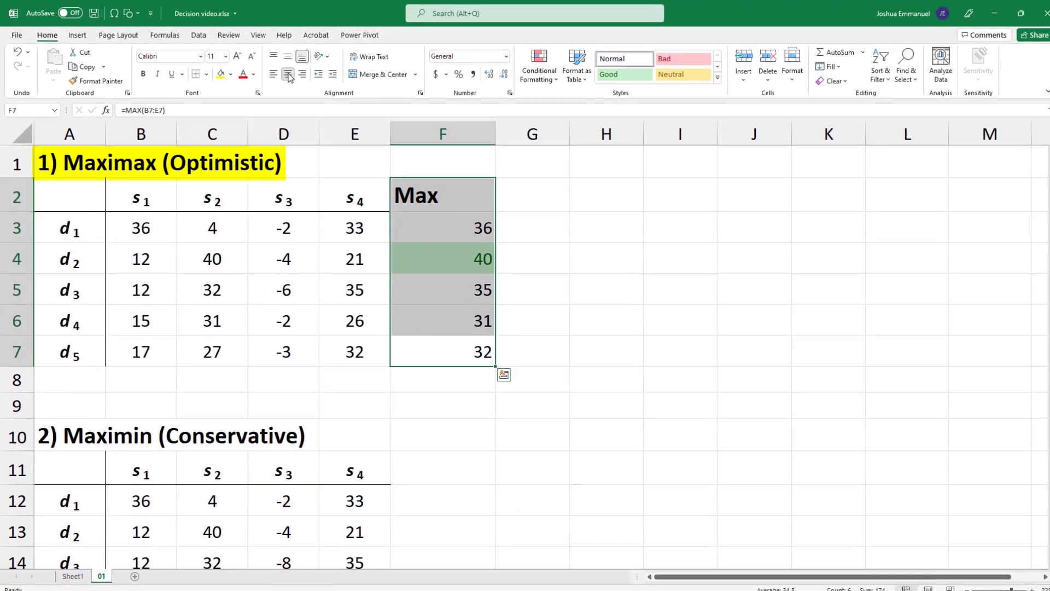
pyautogui.click(288, 74)
pyautogui.click(143, 73)
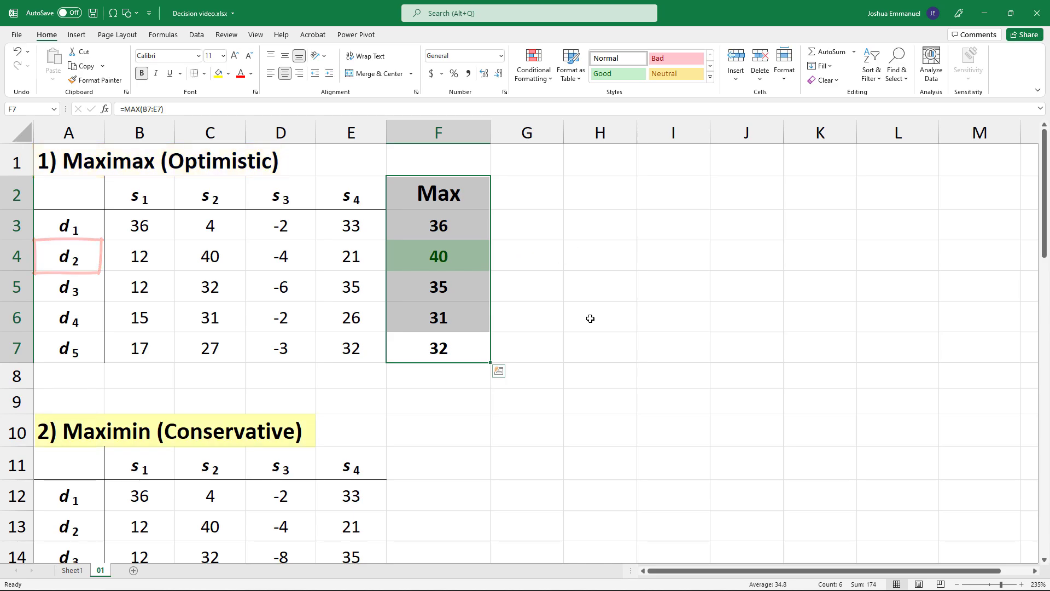
# - Copy the Max column beside the Maximin table at F11 and rename its heading Min
pyautogui.hotkey('ctrl', 'c')
pyautogui.scroll(-1, 566, 382)
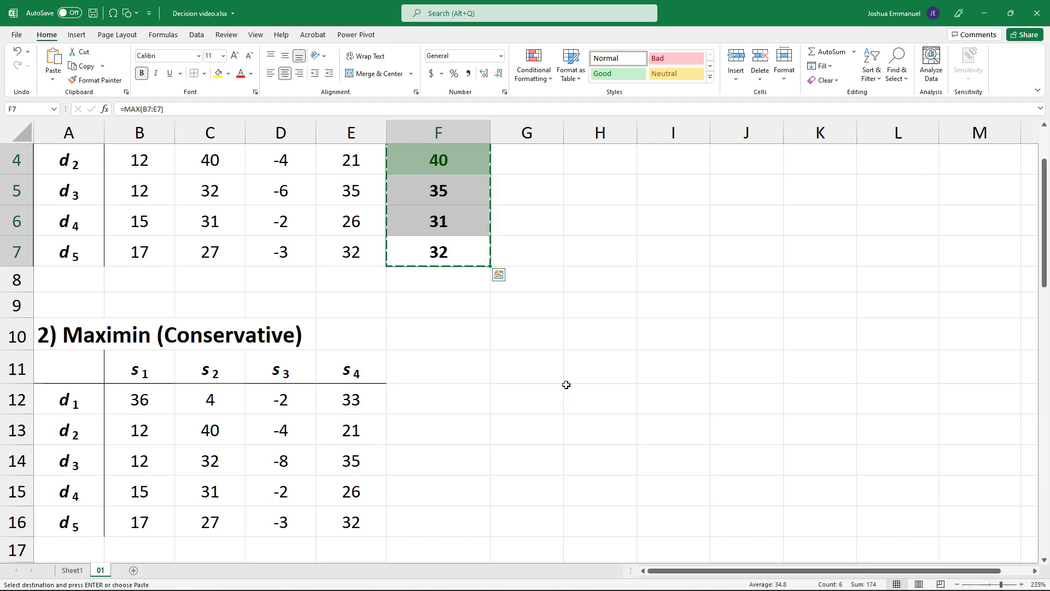
pyautogui.scroll(-1, 566, 382)
pyautogui.click(446, 273)
pyautogui.hotkey('ctrl', 'v')
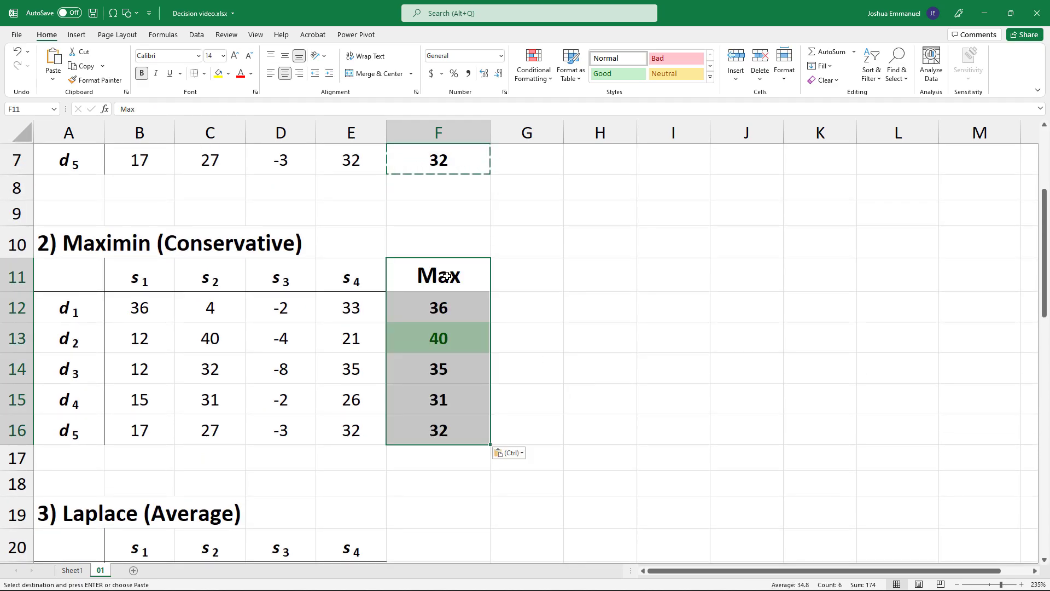
pyautogui.click(442, 285)
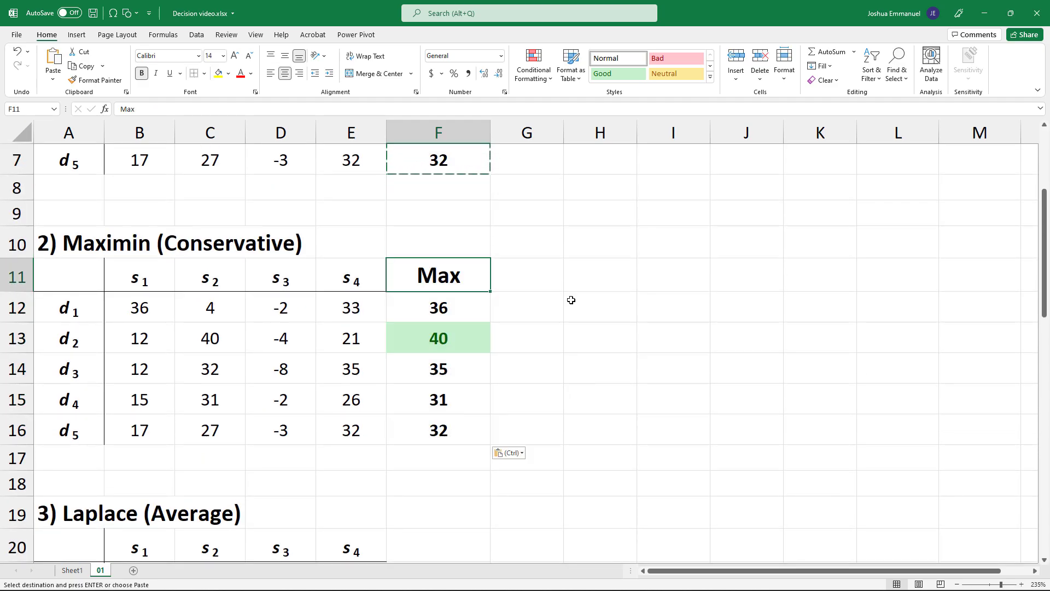
pyautogui.write('Min')
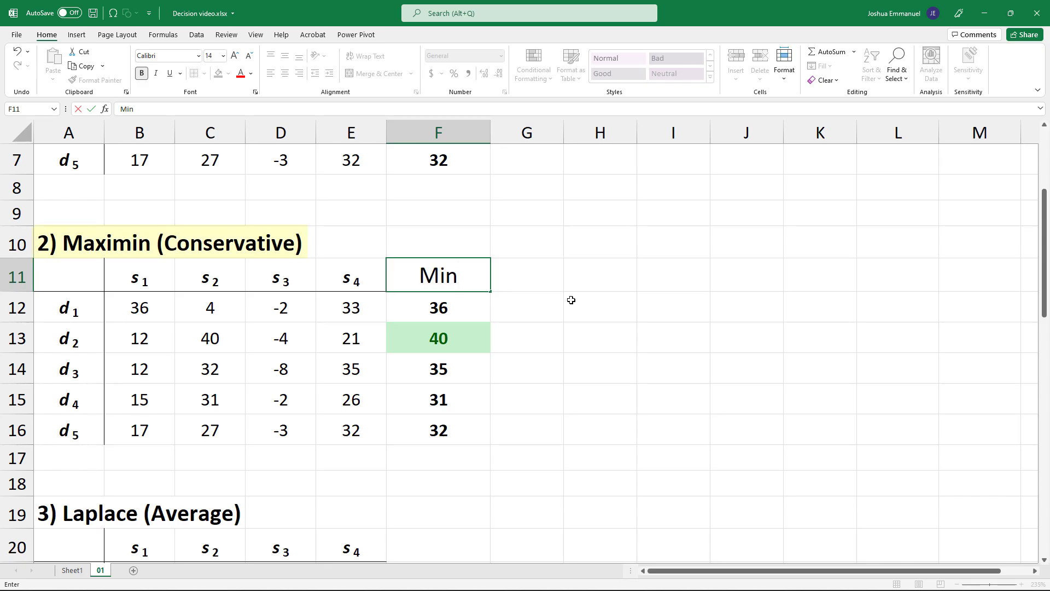
pyautogui.press('Return')
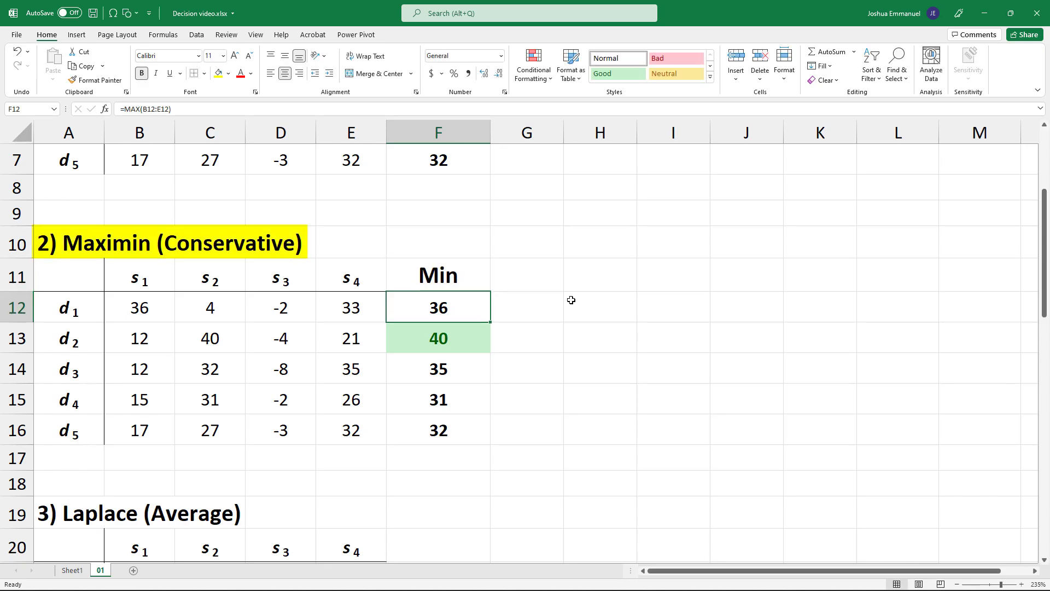
# - Enter =MIN(B12:E12) in F12 and fill to F16, giving -2, -4, -8, -2, -3
pyautogui.write('=min')
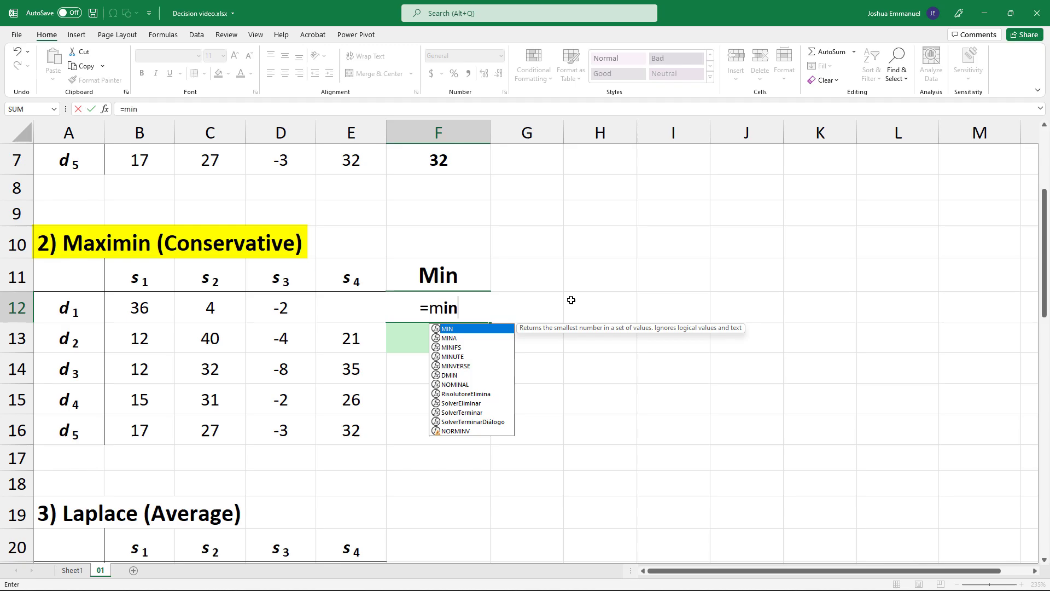
pyautogui.press('Tab')
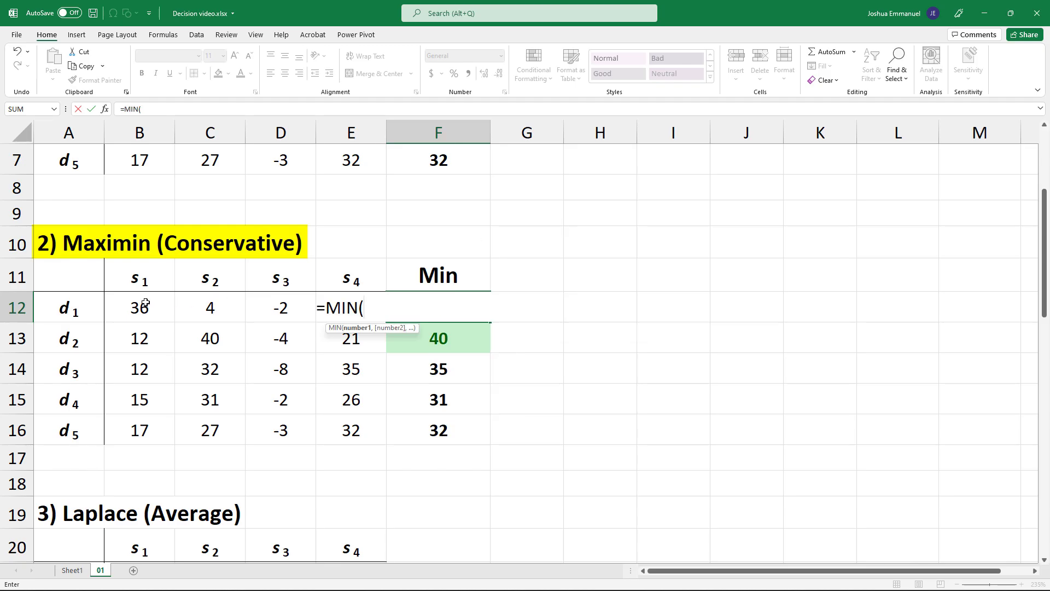
pyautogui.moveTo(145, 303); pyautogui.dragTo(327, 307)
pyautogui.press('Return')
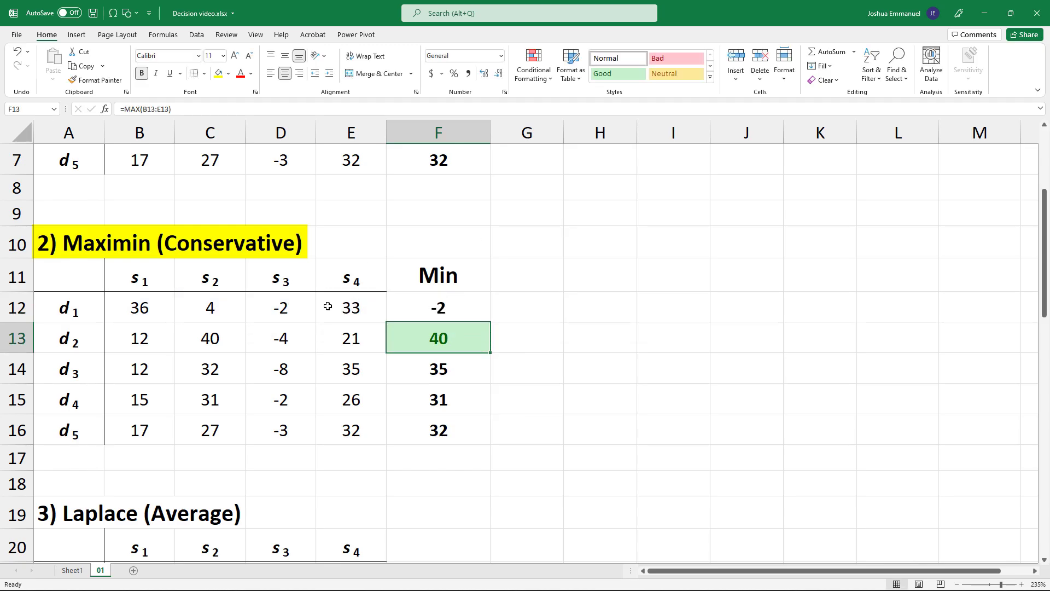
pyautogui.click(461, 309)
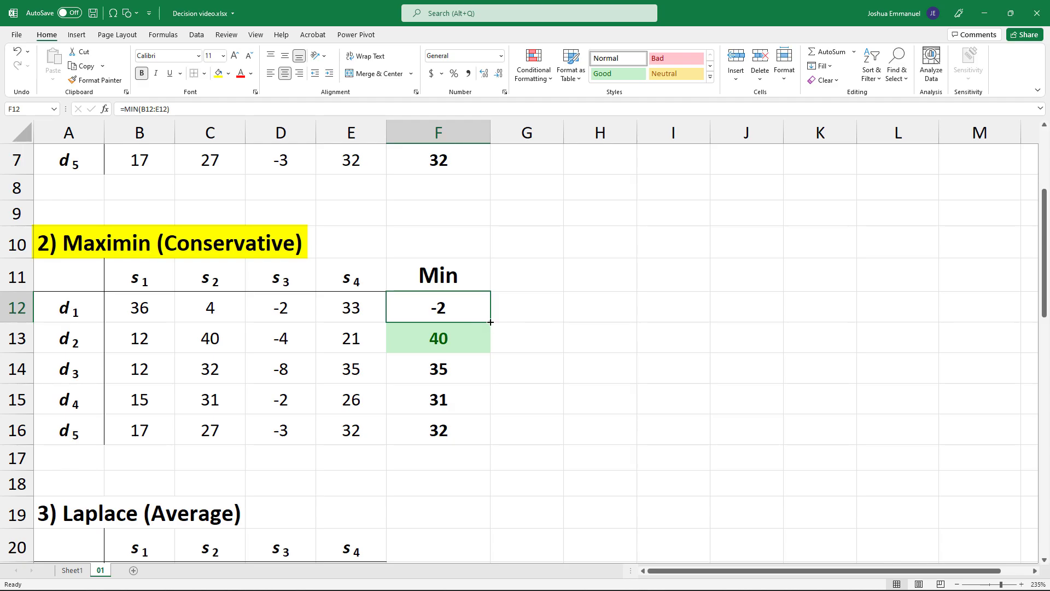
pyautogui.moveTo(490, 322); pyautogui.dragTo(481, 447)
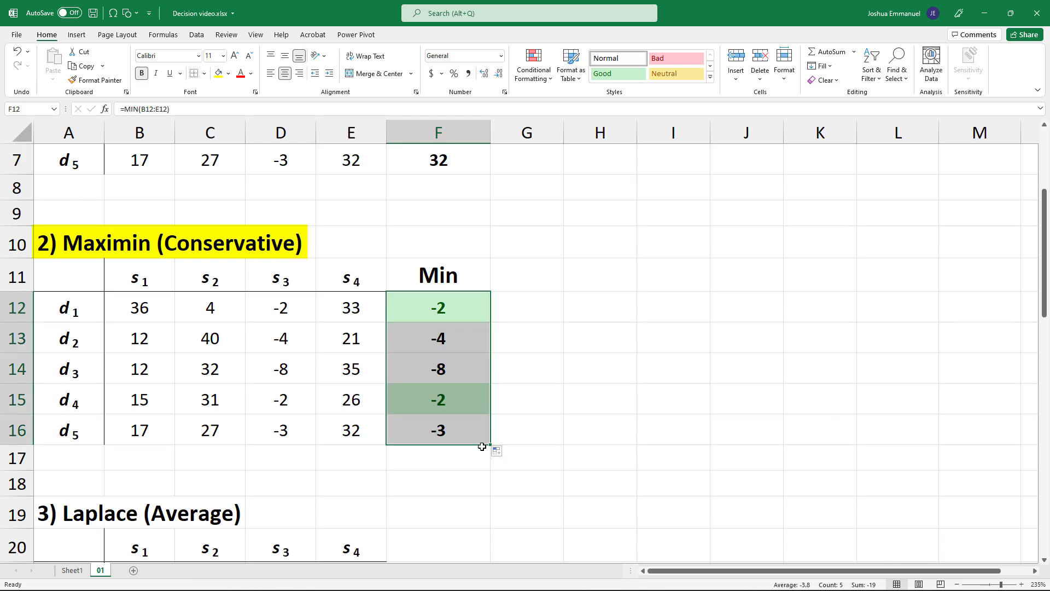
pyautogui.click(466, 309)
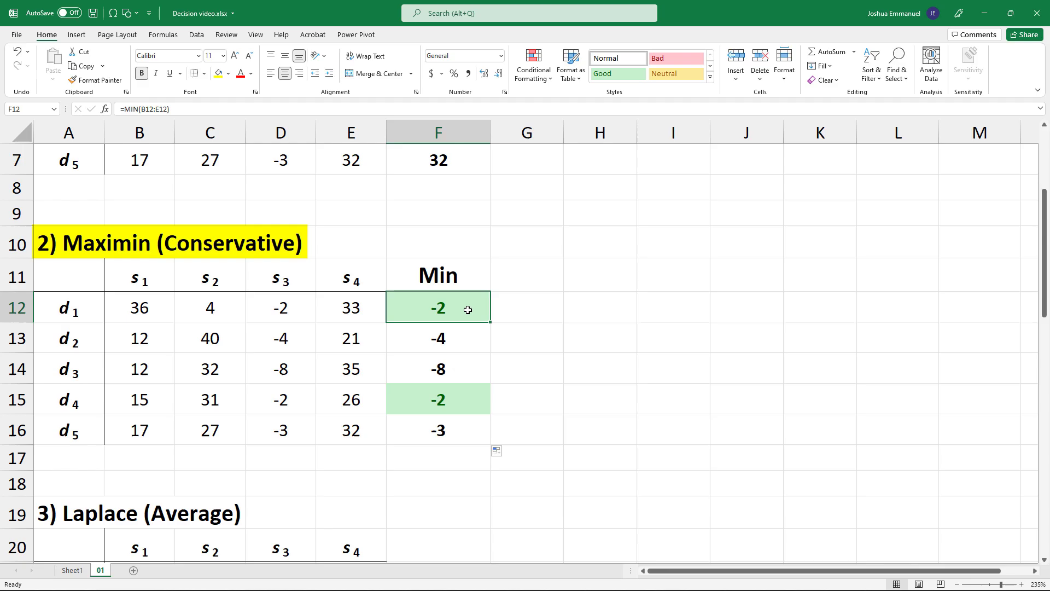
pyautogui.click(478, 398)
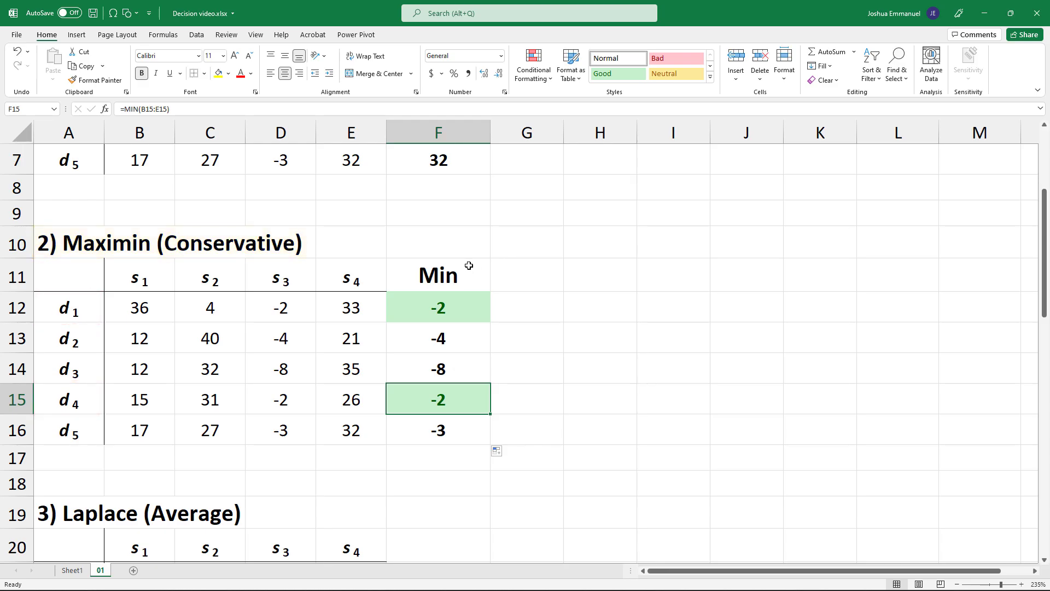
# - Copy the Min column into the Laplace table at F20 and rename its heading Average
pyautogui.moveTo(468, 269); pyautogui.dragTo(463, 423)
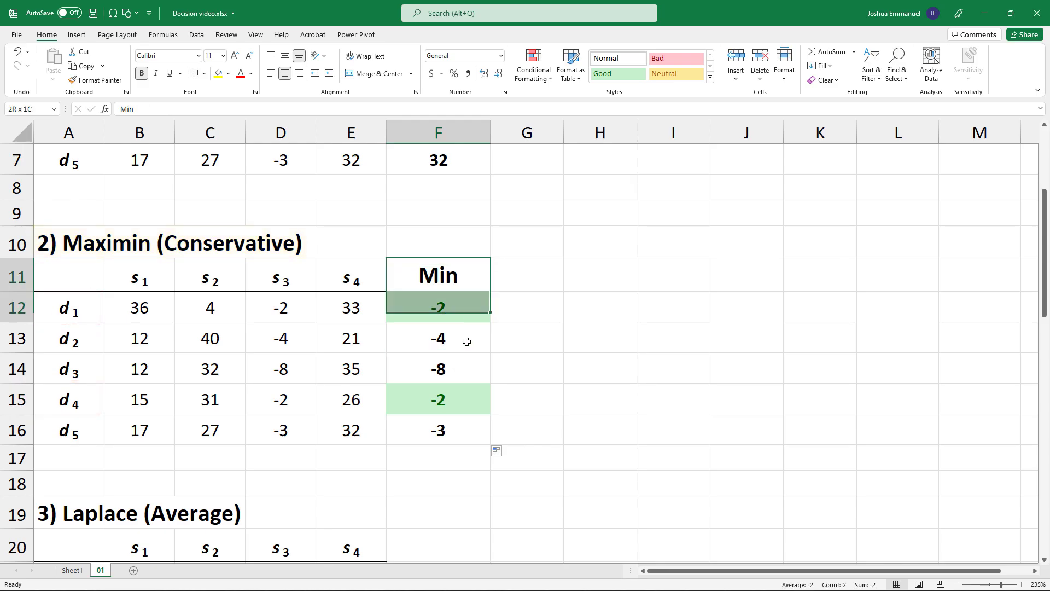
pyautogui.hotkey('ctrl', 'c')
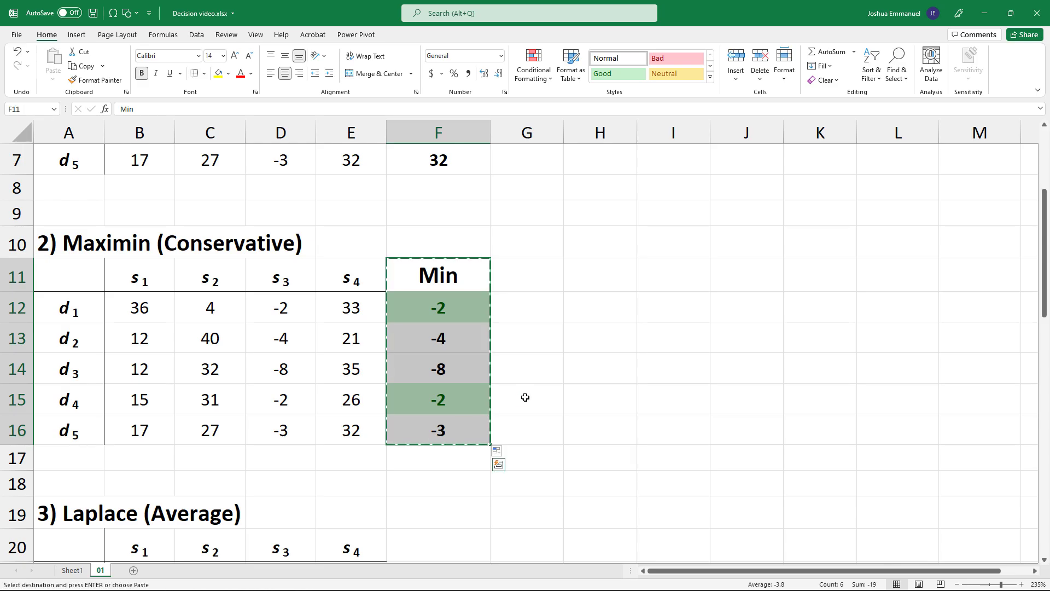
pyautogui.scroll(-2, 543, 377)
pyautogui.scroll(-1, 546, 375)
pyautogui.click(445, 276)
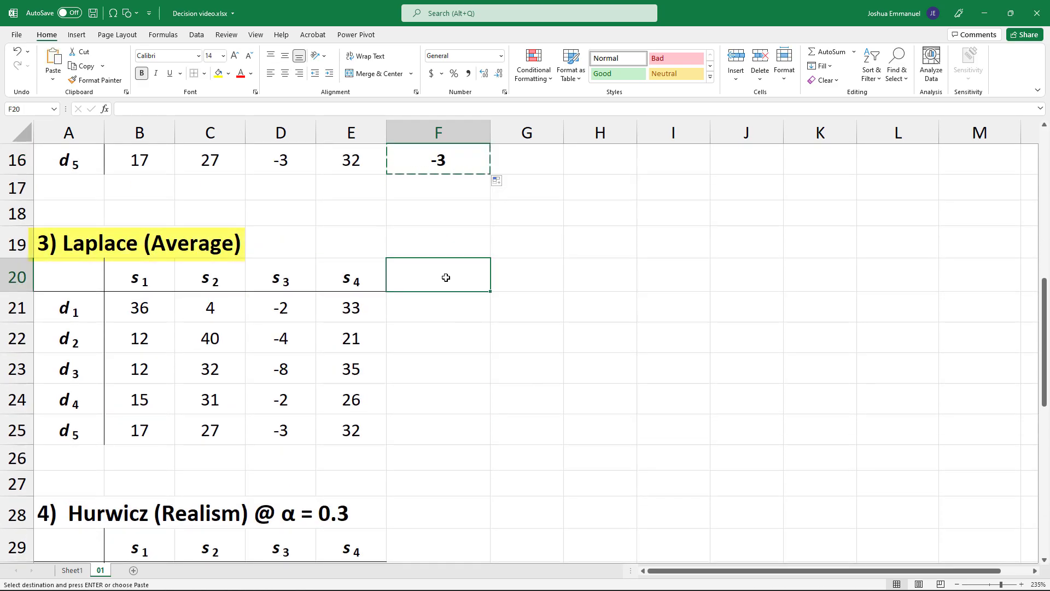
pyautogui.hotkey('ctrl', 'v')
pyautogui.click(445, 272)
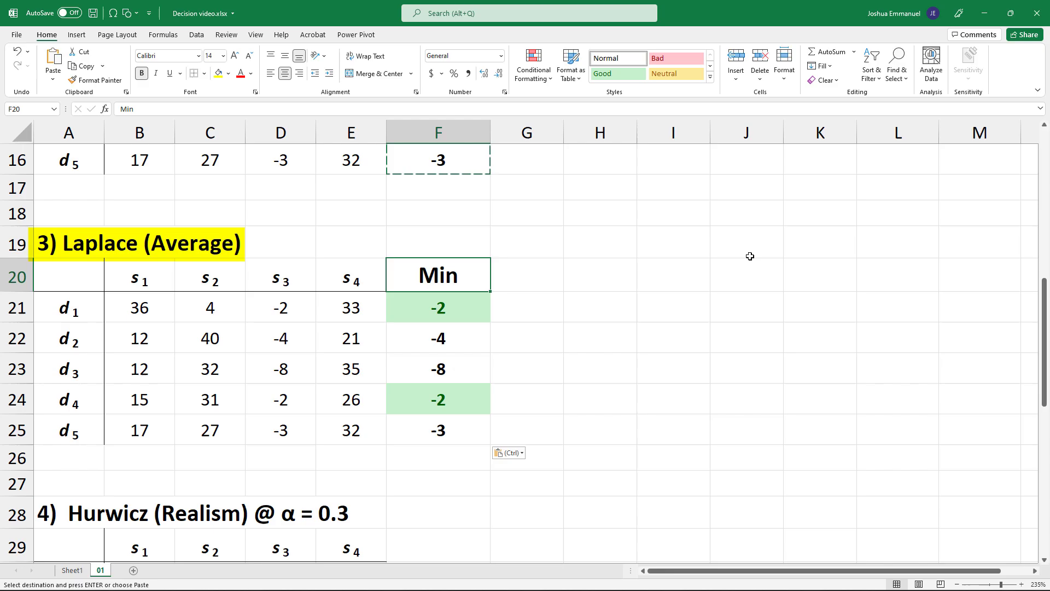
pyautogui.write('Aver')
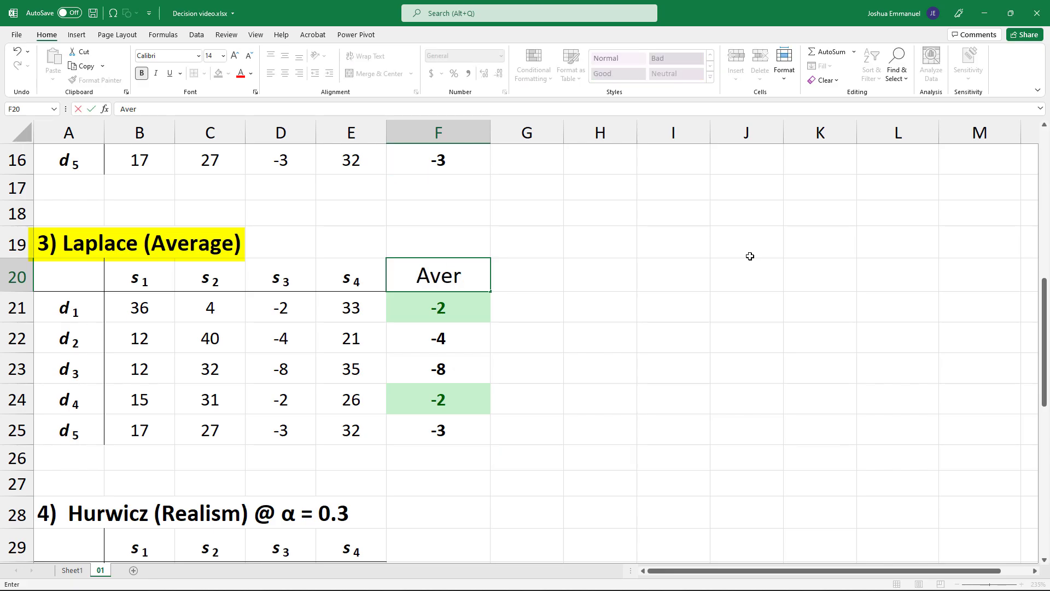
pyautogui.write('age')
pyautogui.press('Return')
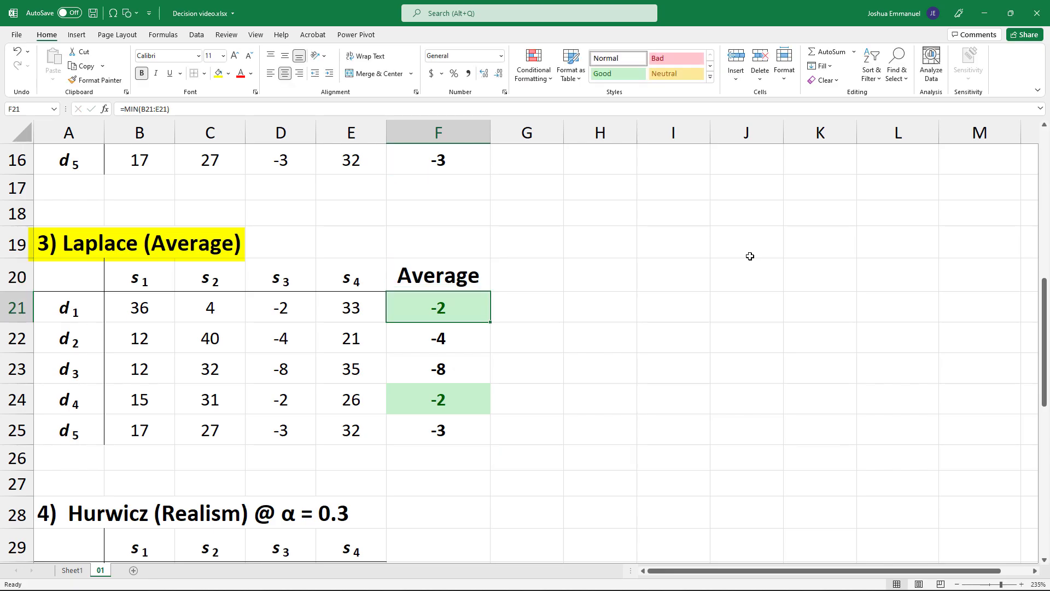
# - Enter =AVERAGE(B21:E21) in F21 and fill to F25, giving 17.75 through 18.25
pyautogui.write('=aver')
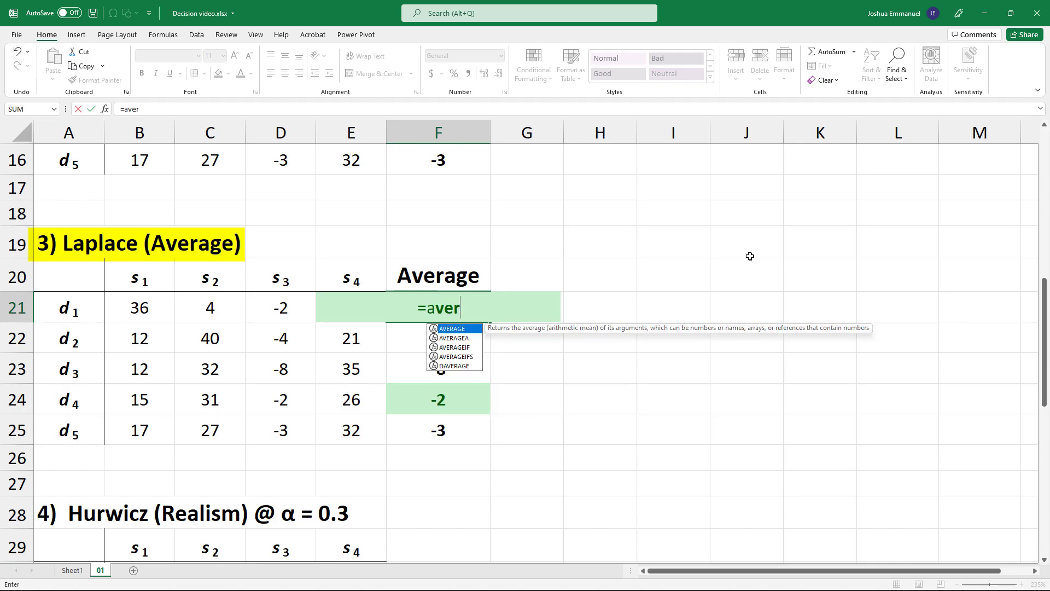
pyautogui.press('Tab')
pyautogui.moveTo(145, 306); pyautogui.dragTo(330, 303)
pyautogui.press('Return')
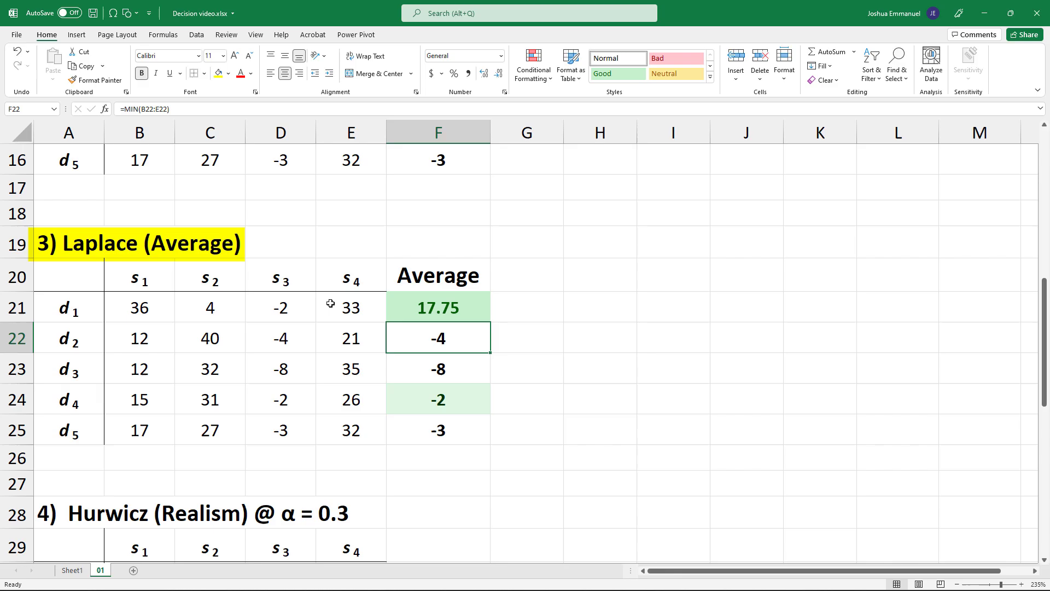
pyautogui.click(476, 313)
pyautogui.moveTo(490, 321); pyautogui.dragTo(481, 435)
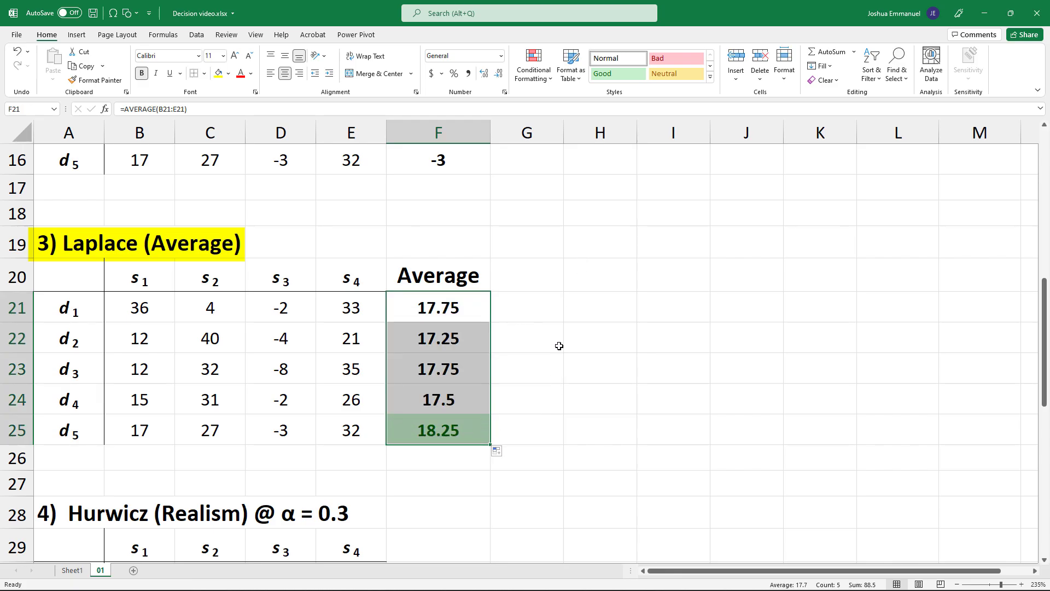
pyautogui.click(479, 434)
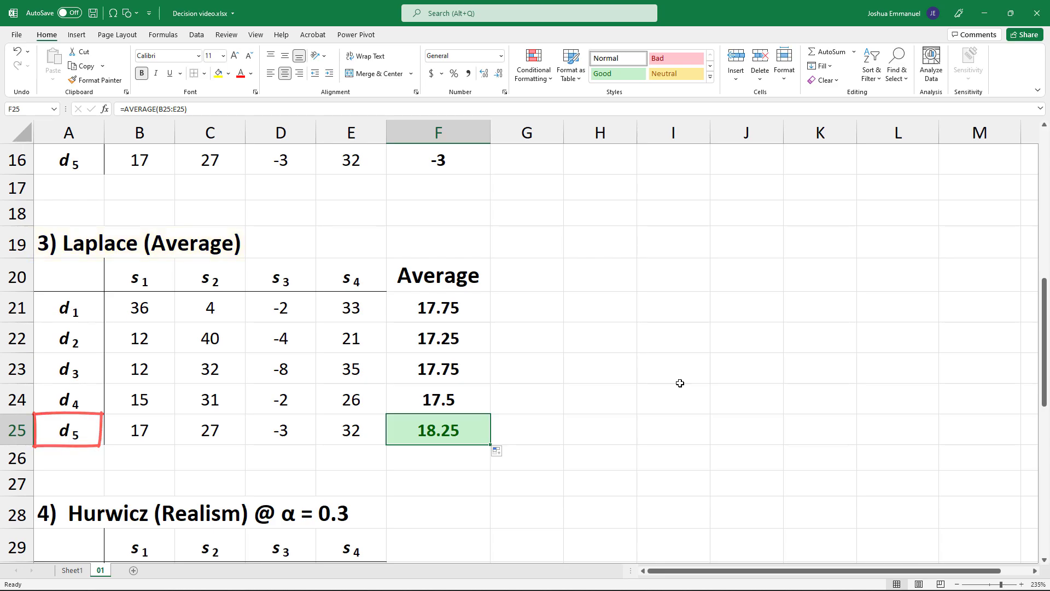
# - Copy the Laplace Average column into the Hurwicz table at F29
pyautogui.moveTo(464, 279); pyautogui.dragTo(462, 417)
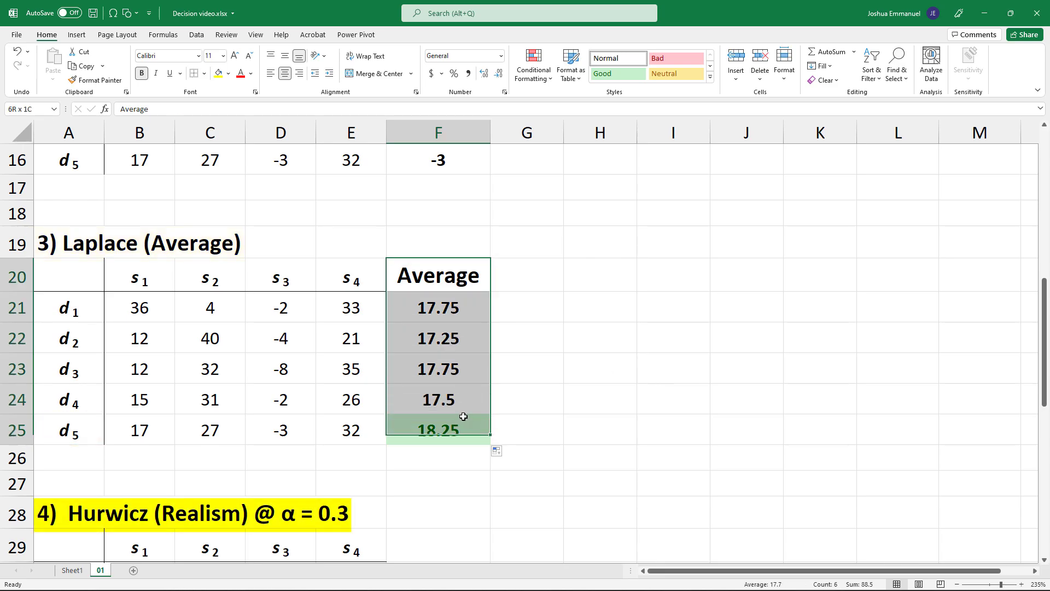
pyautogui.hotkey('ctrl', 'c')
pyautogui.scroll(-1, 463, 415)
pyautogui.scroll(-2, 463, 415)
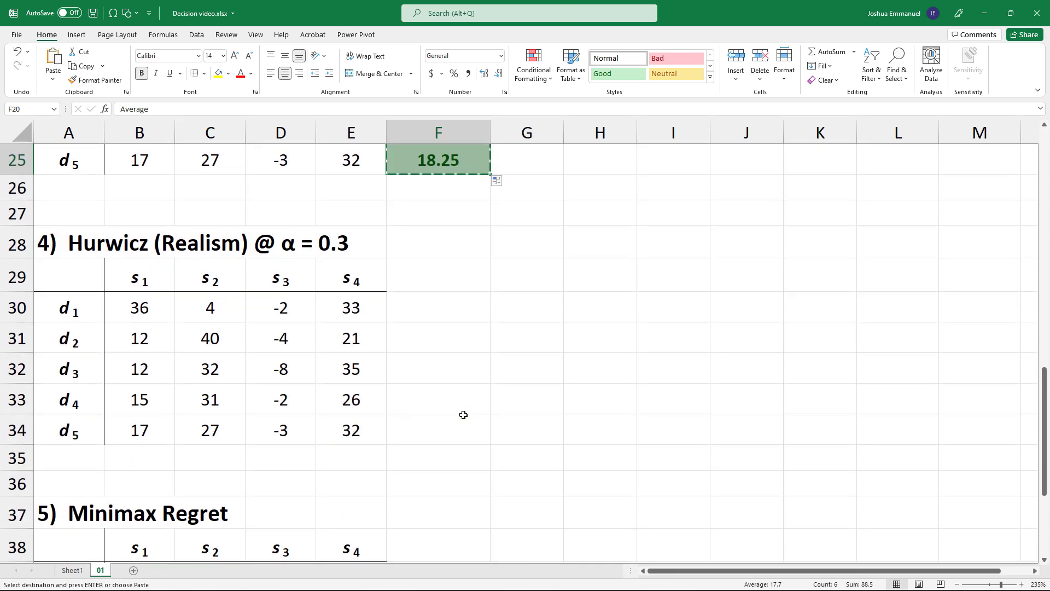
pyautogui.click(439, 275)
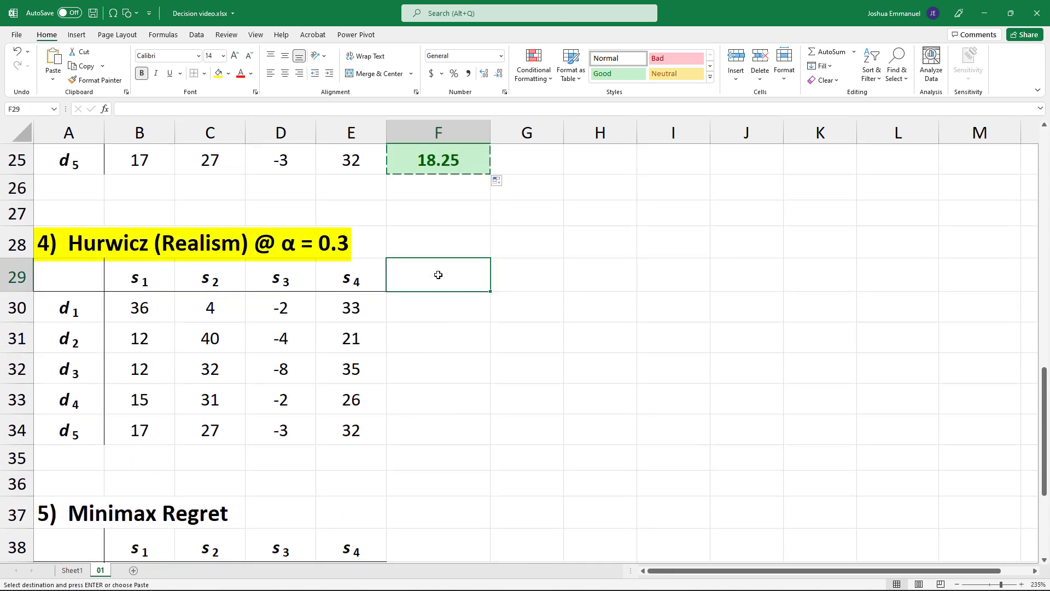
pyautogui.hotkey('ctrl', 'v')
# - Rename the Hurwicz column heading to W.Average
pyautogui.moveTo(274, 225); pyautogui.dragTo(276, 223)
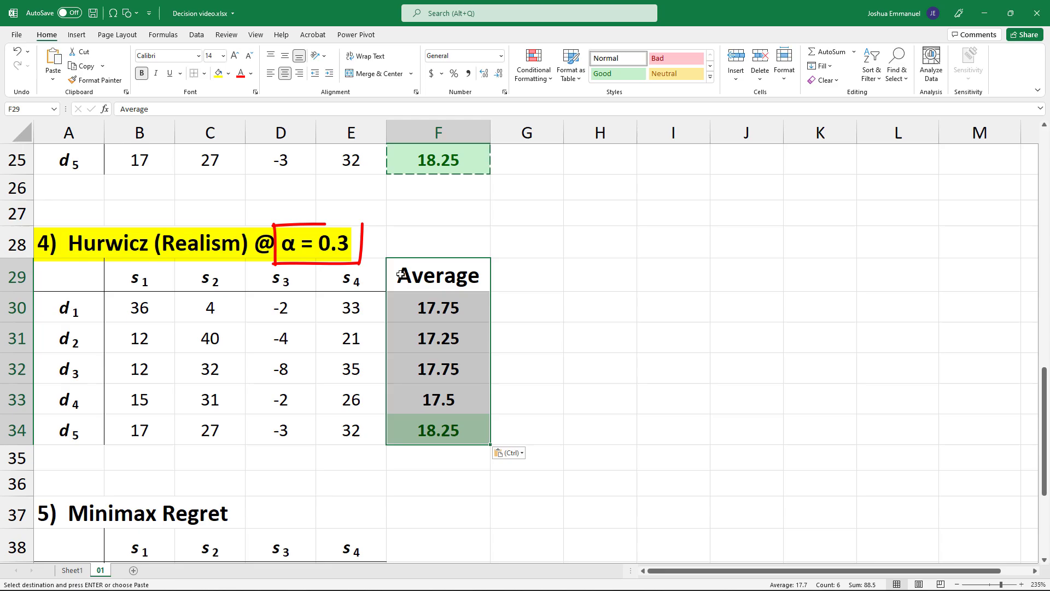
pyautogui.doubleClick(400, 275)
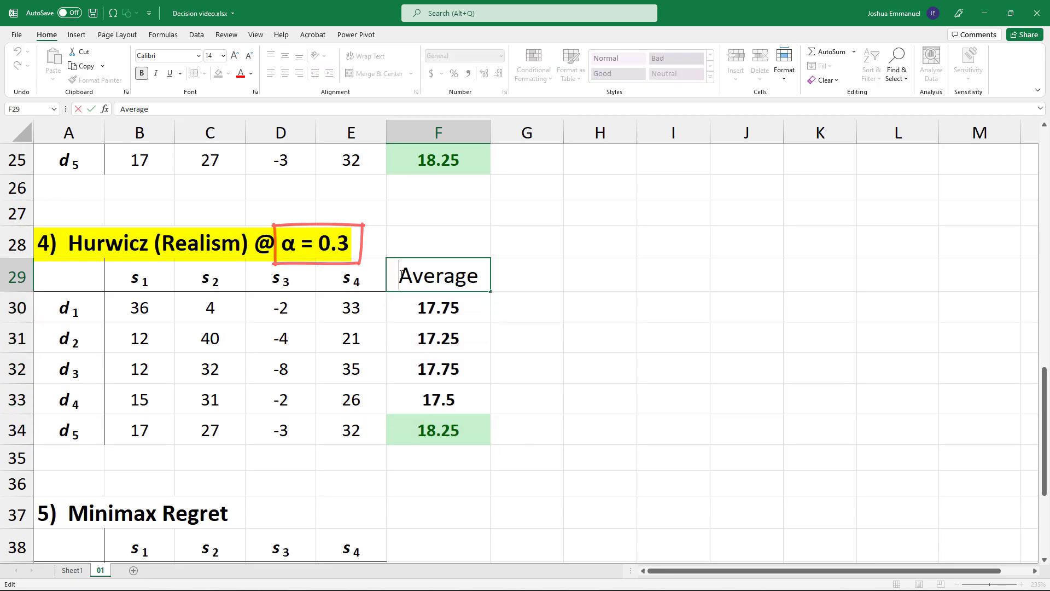
pyautogui.write('W.')
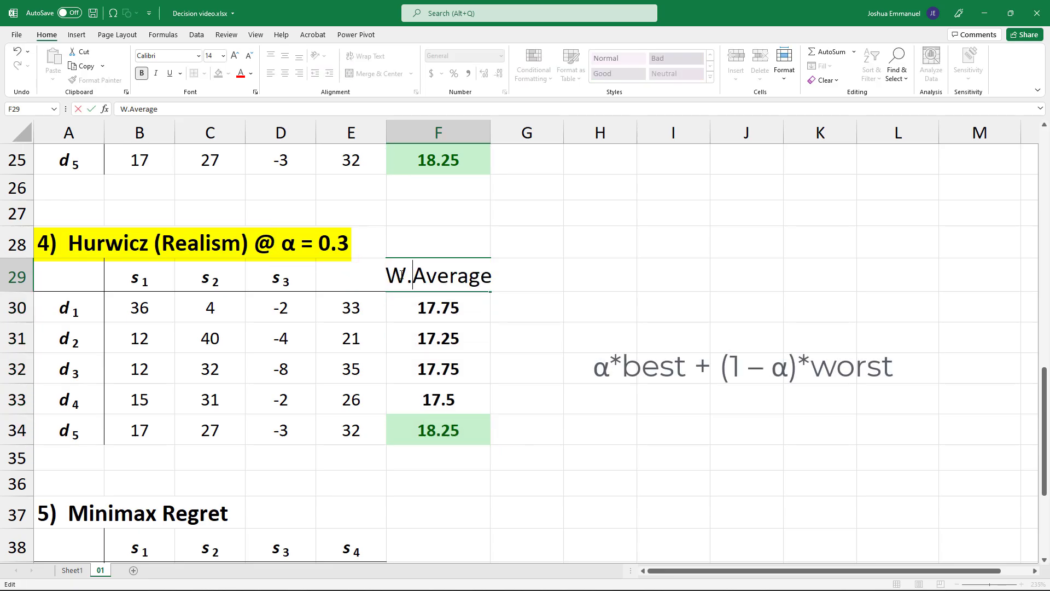
pyautogui.press('Return')
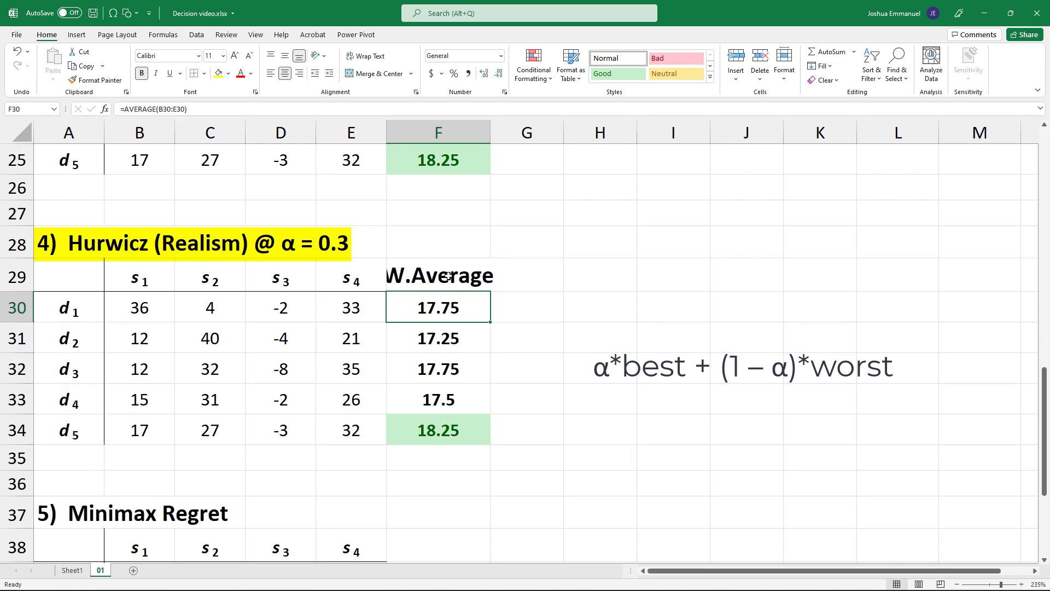
# - Enter =0.3*MAX(B30:E30)+0.7*MIN(B30:E30) in F30 and fill it down to F34
pyautogui.click(449, 273)
pyautogui.click(448, 310)
pyautogui.write('=')
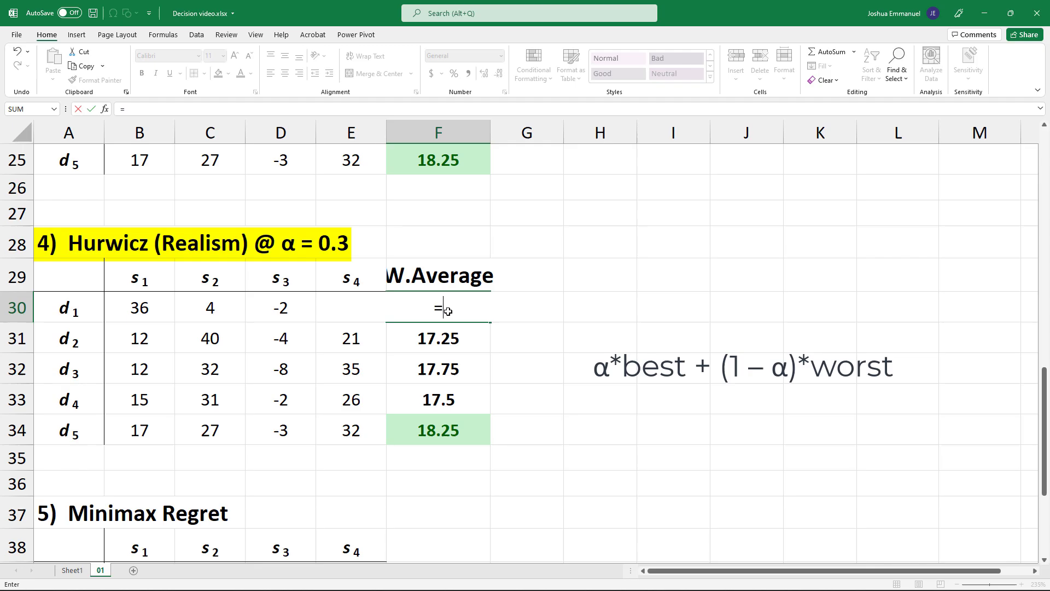
pyautogui.write('0.3')
pyautogui.write('*ma')
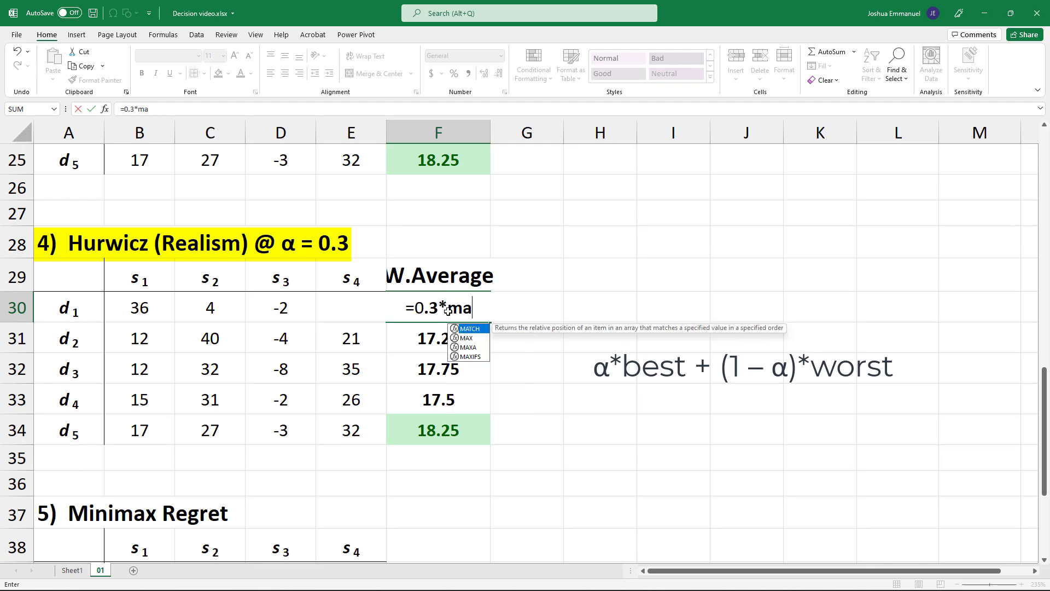
pyautogui.write('x(')
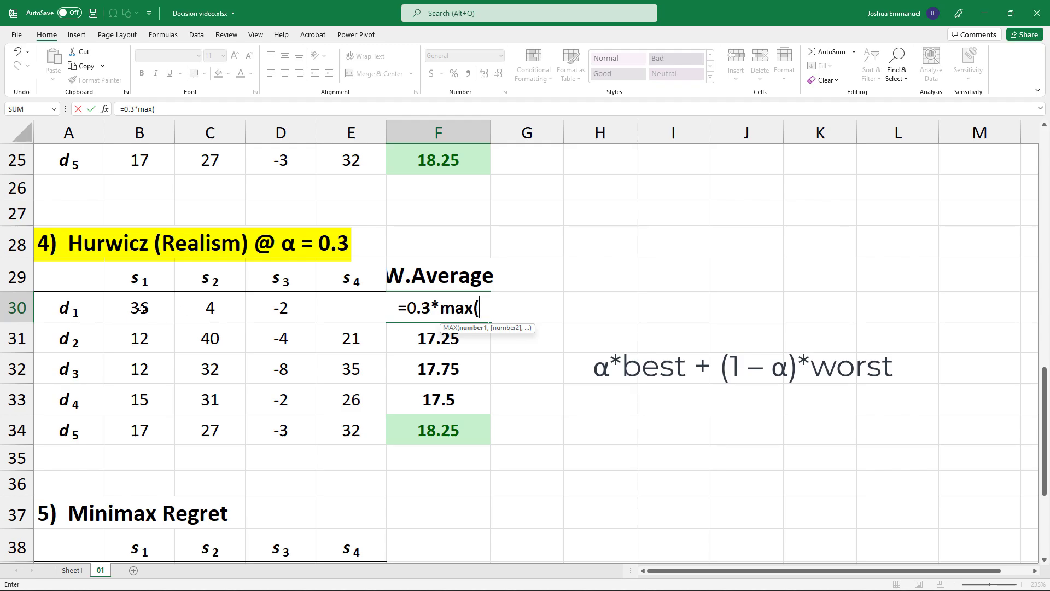
pyautogui.moveTo(141, 308); pyautogui.dragTo(355, 307)
pyautogui.write(')+')
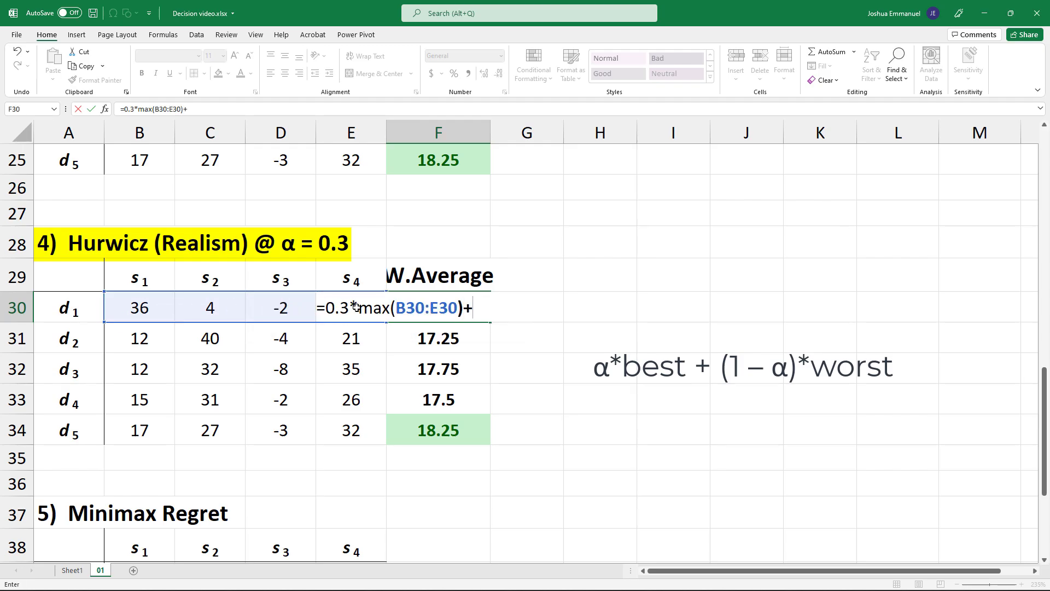
pyautogui.write('0.7')
pyautogui.write('*')
pyautogui.write('min(')
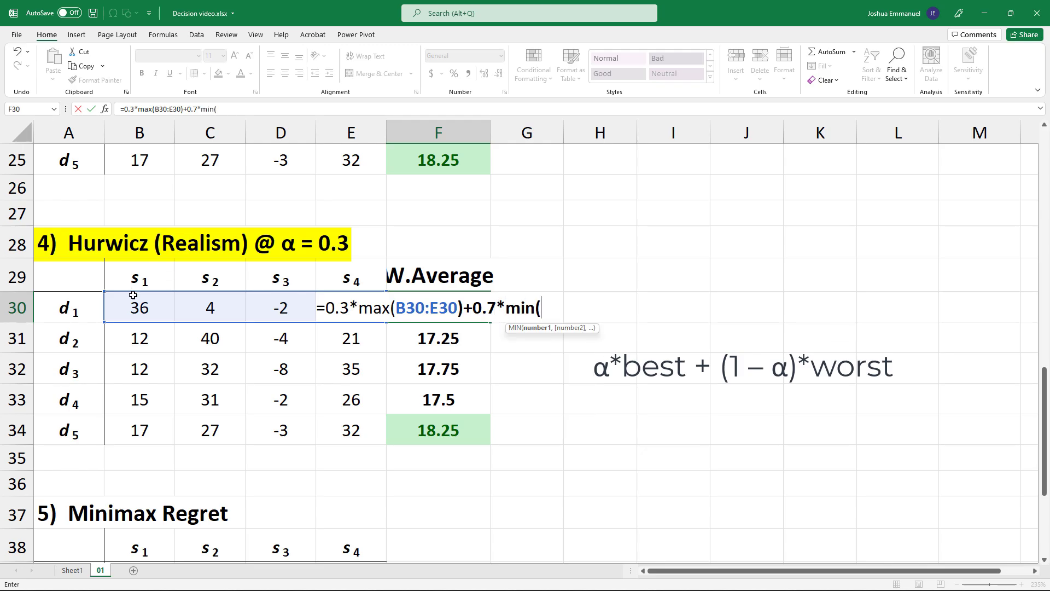
pyautogui.moveTo(136, 299); pyautogui.dragTo(352, 307)
pyautogui.write(')')
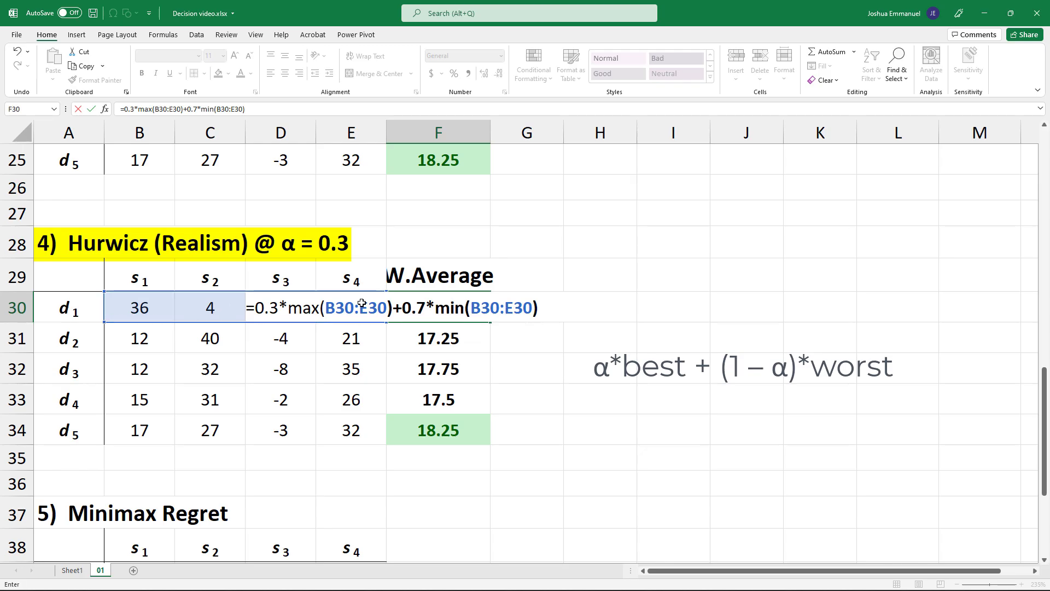
pyautogui.press('Return')
pyautogui.click(468, 306)
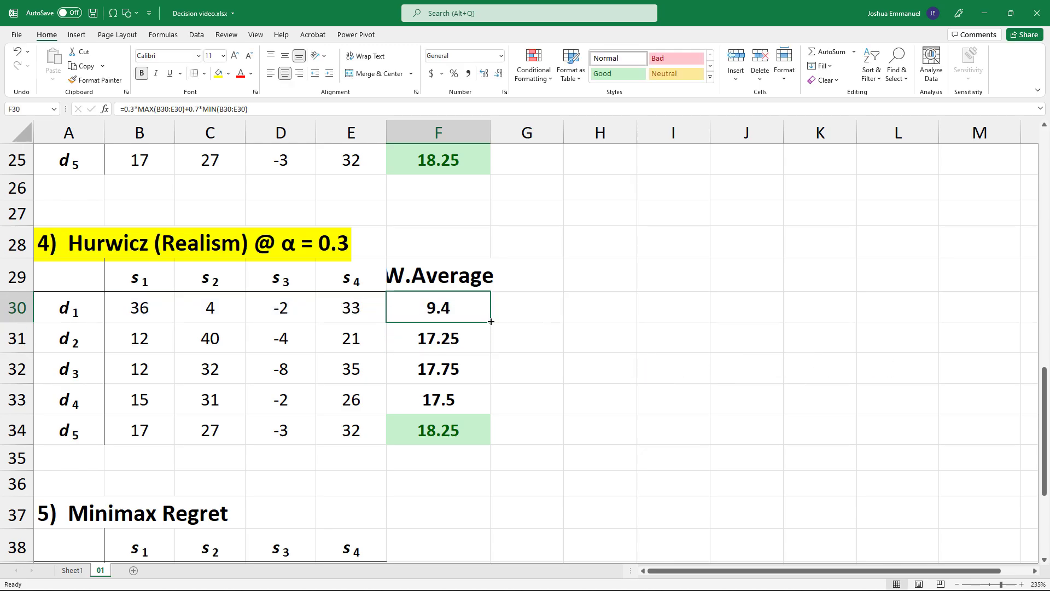
pyautogui.moveTo(490, 321); pyautogui.dragTo(489, 440)
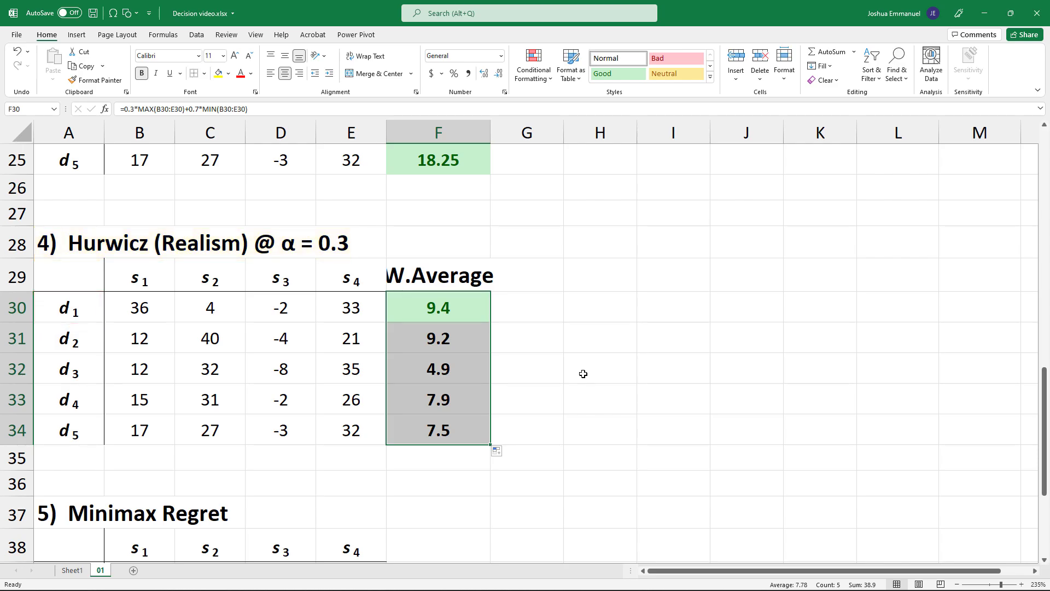
# - Type the heading 'Regret Table' in G37 beside the Minimax Regret title
pyautogui.scroll(-4, 583, 373)
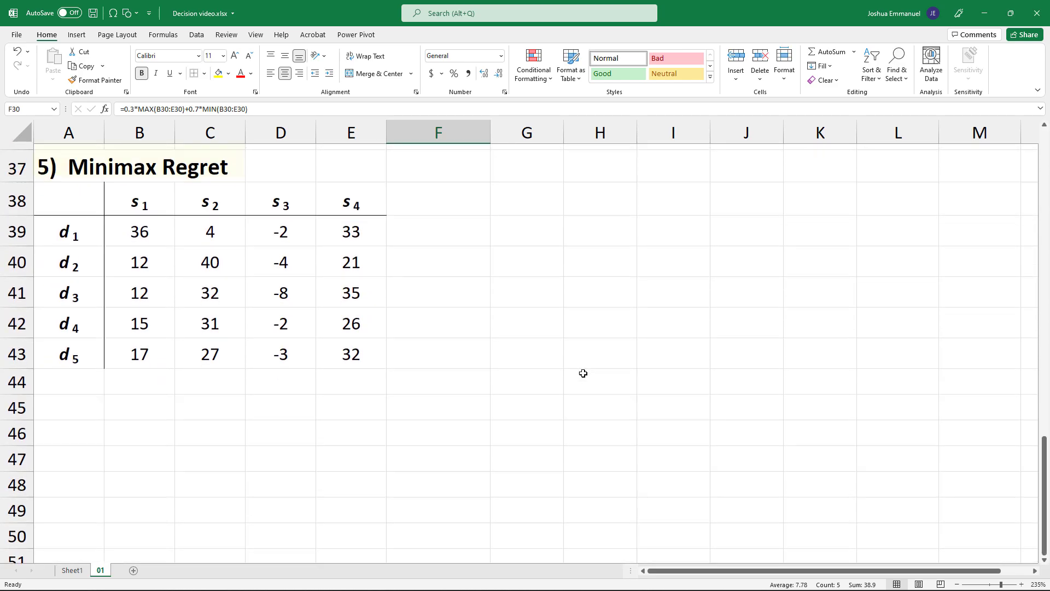
pyautogui.click(541, 159)
pyautogui.write('Regret')
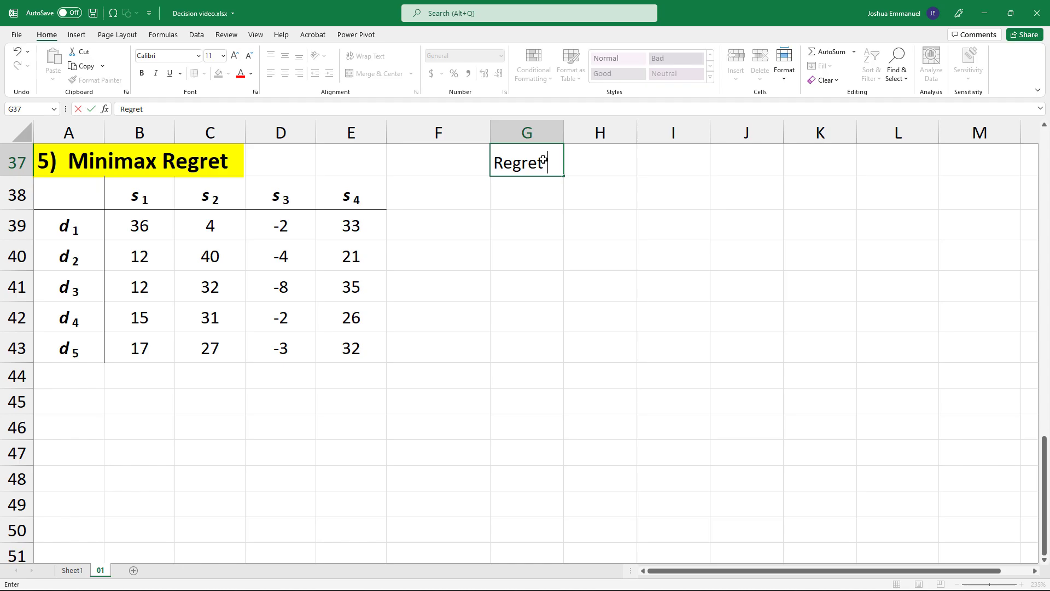
pyautogui.write(' Table')
# - Copy the payoff table to G38 and clear its numbers, keeping the d1–d5 and s1–s4 labels
pyautogui.moveTo(69, 192); pyautogui.dragTo(339, 348)
pyautogui.hotkey('ctrl', 'c')
pyautogui.hotkey('ctrl', 'q')
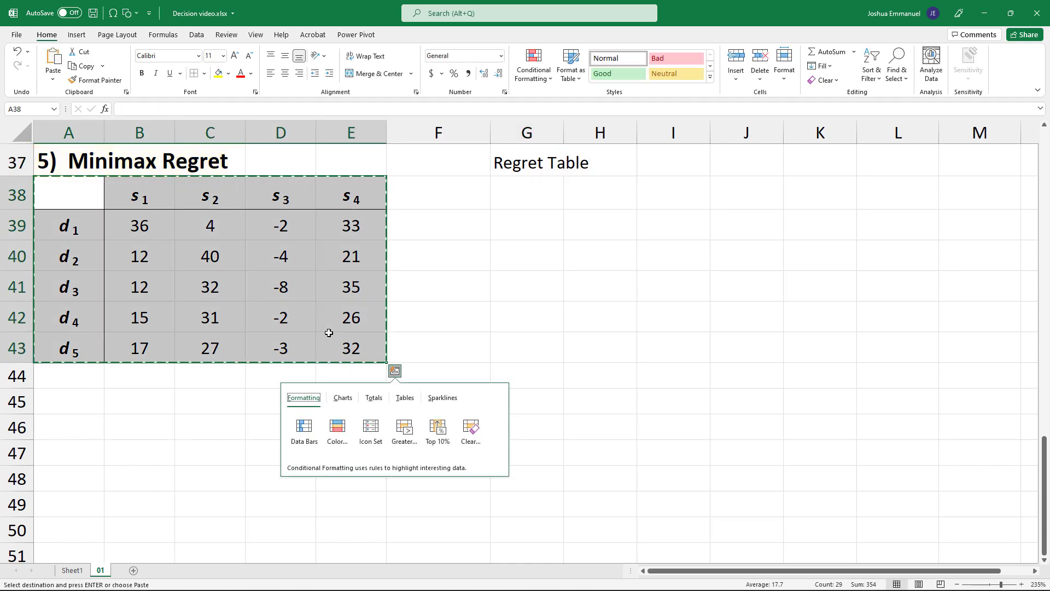
pyautogui.click(517, 186)
pyautogui.hotkey('ctrl', 'v')
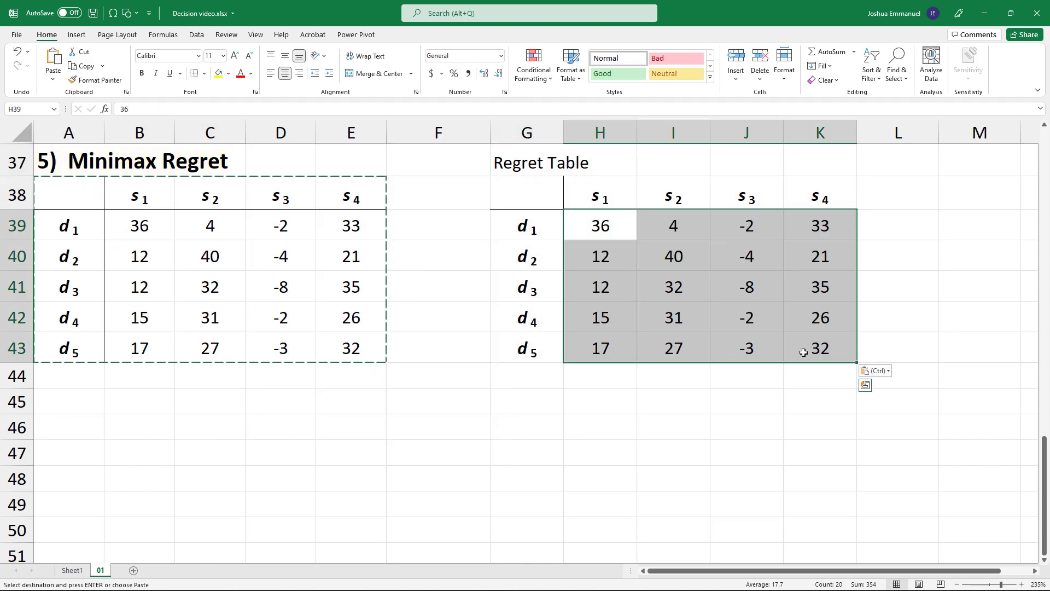
pyautogui.moveTo(600, 224); pyautogui.dragTo(820, 348)
pyautogui.press('Delete')
pyautogui.click(87, 380)
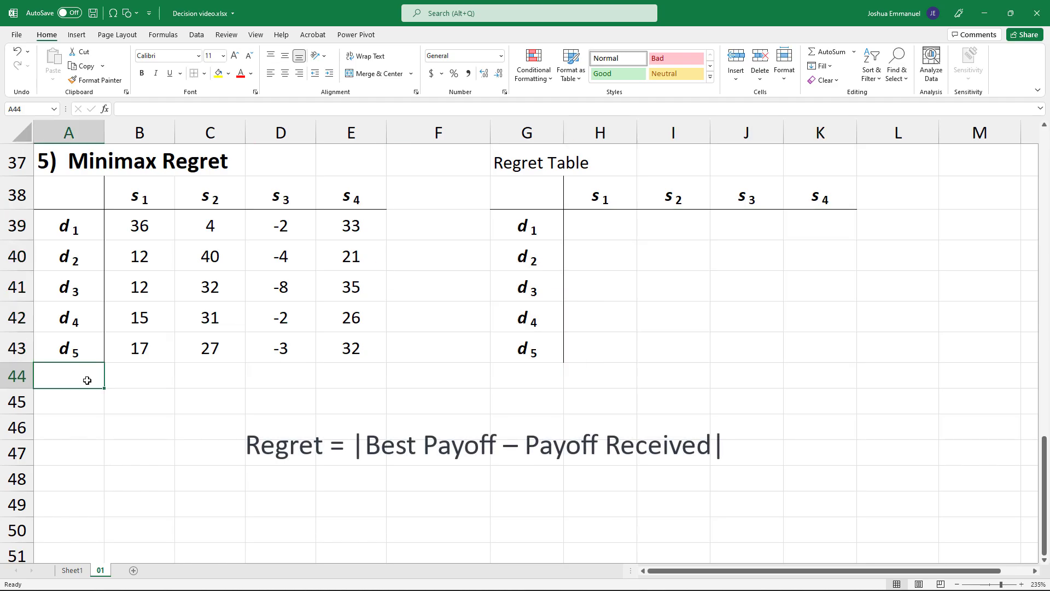
# - Add a Best row: =MAX(B39:B43) in B44 filled to E44, giving 36, 40, -2, 35
pyautogui.write('Best')
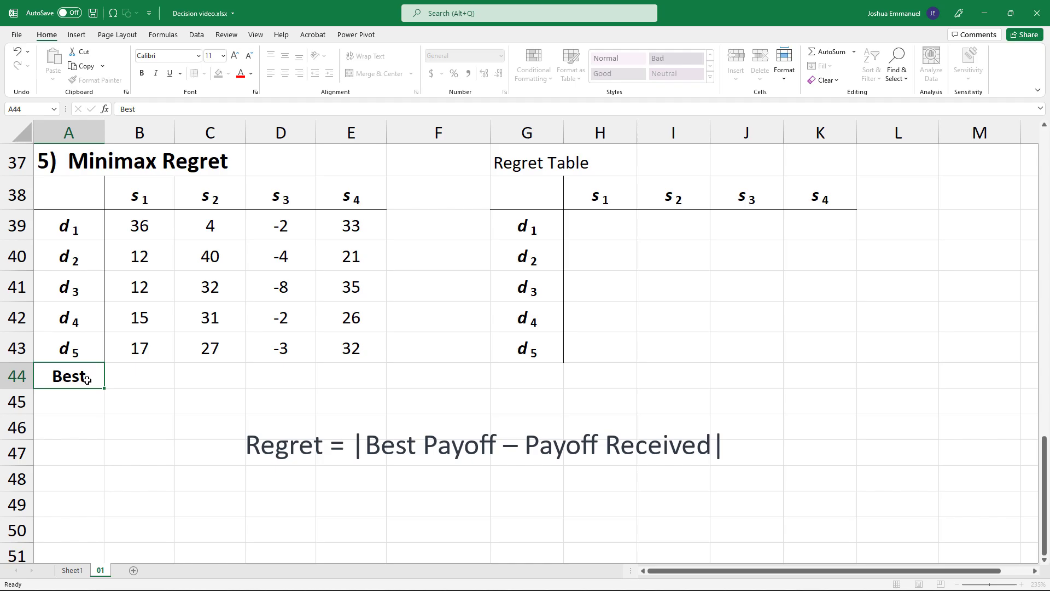
pyautogui.press('Tab')
pyautogui.write('=ma')
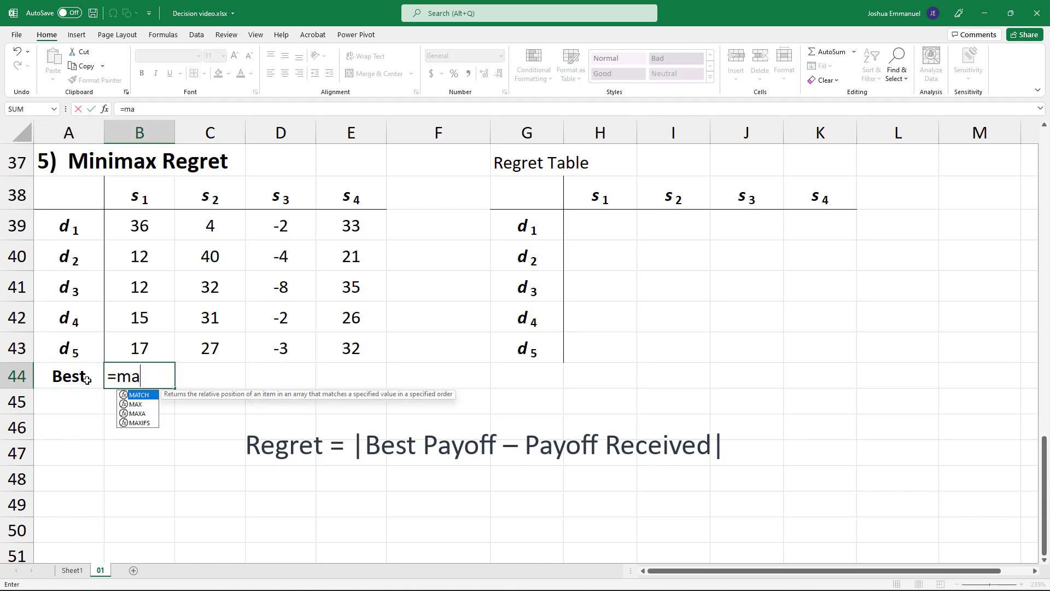
pyautogui.write('x(')
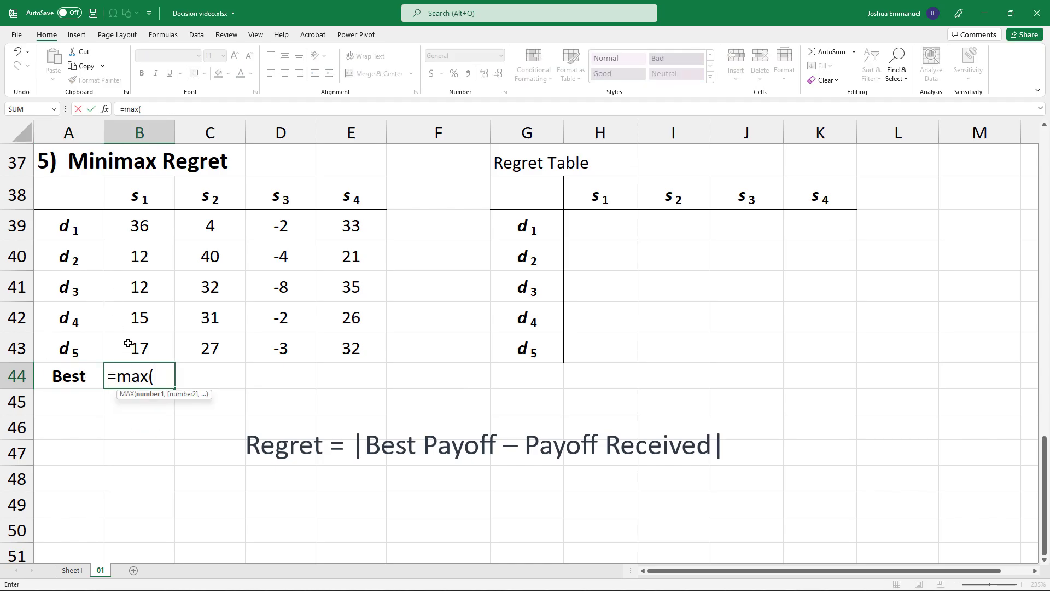
pyautogui.moveTo(122, 341); pyautogui.dragTo(128, 233)
pyautogui.press('Return')
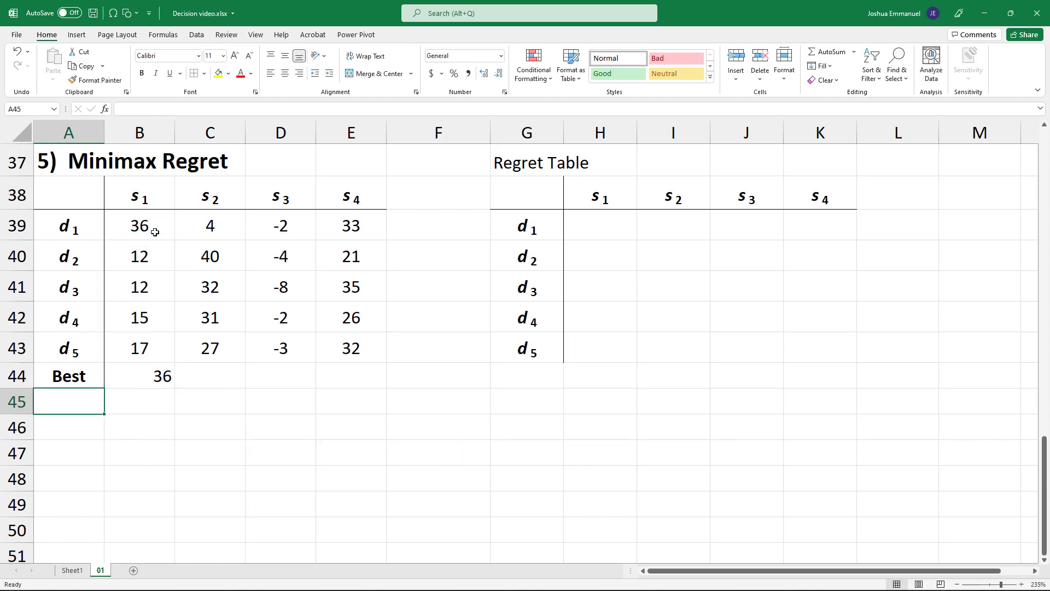
pyautogui.click(150, 372)
pyautogui.moveTo(175, 388); pyautogui.dragTo(358, 390)
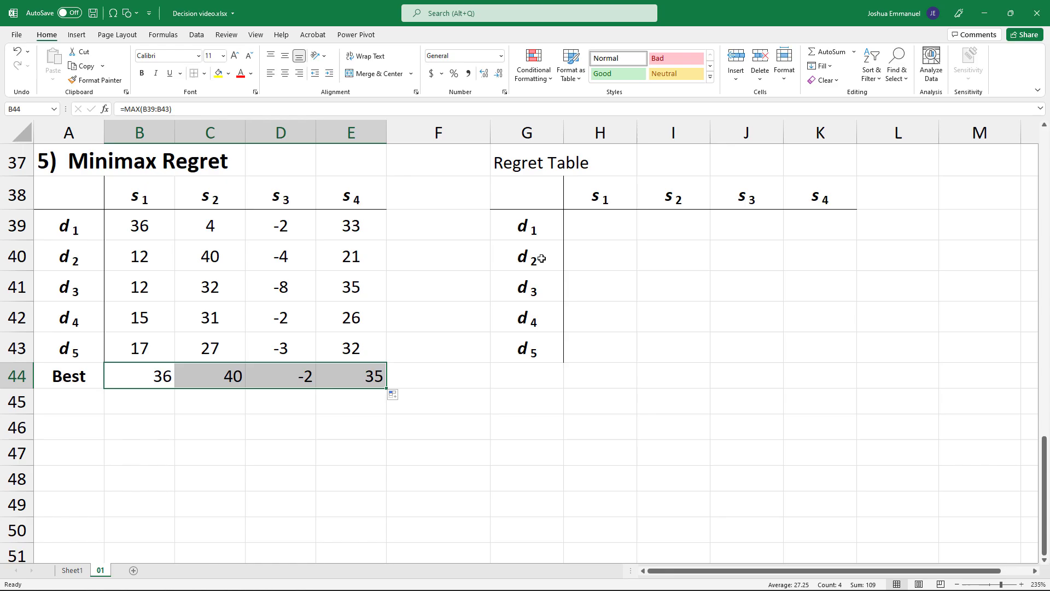
pyautogui.click(603, 226)
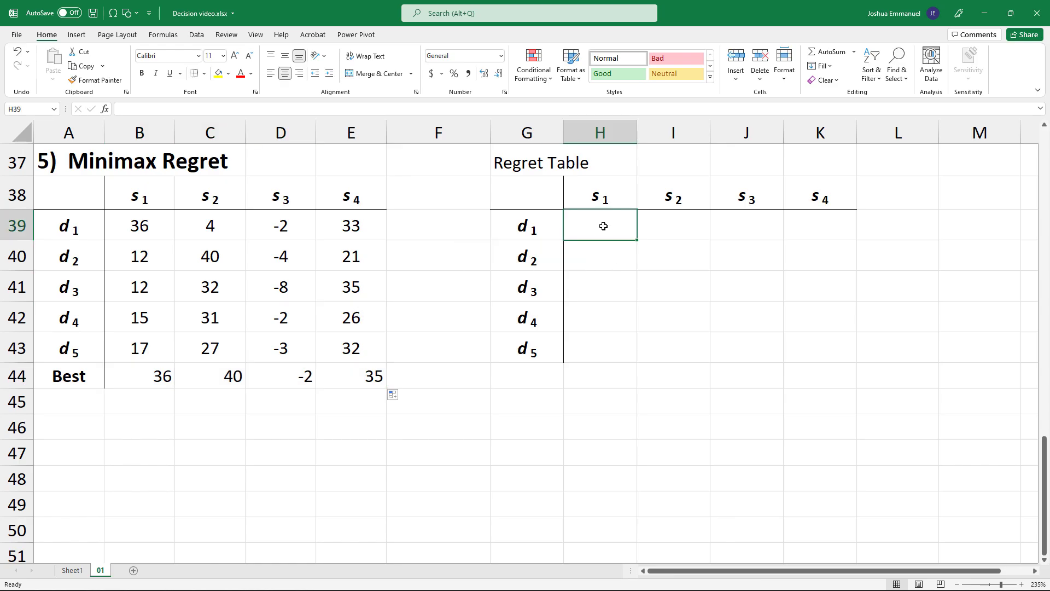
# - Enter =B$44-B39 in H39 and fill it down to H43 and across to column K
pyautogui.write('=')
pyautogui.click(161, 376)
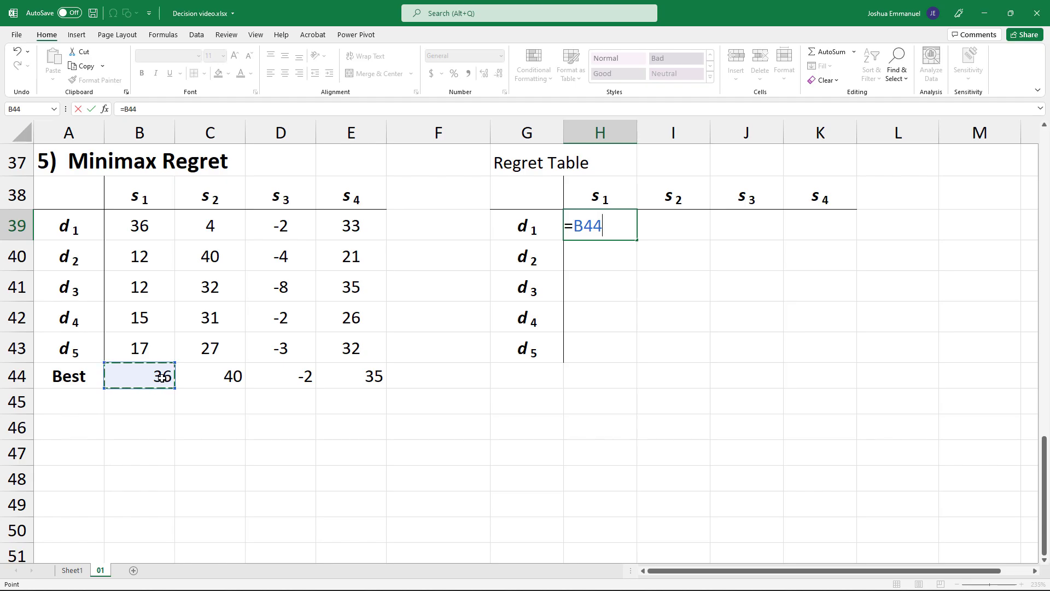
pyautogui.press('F4')
pyautogui.press('F4')
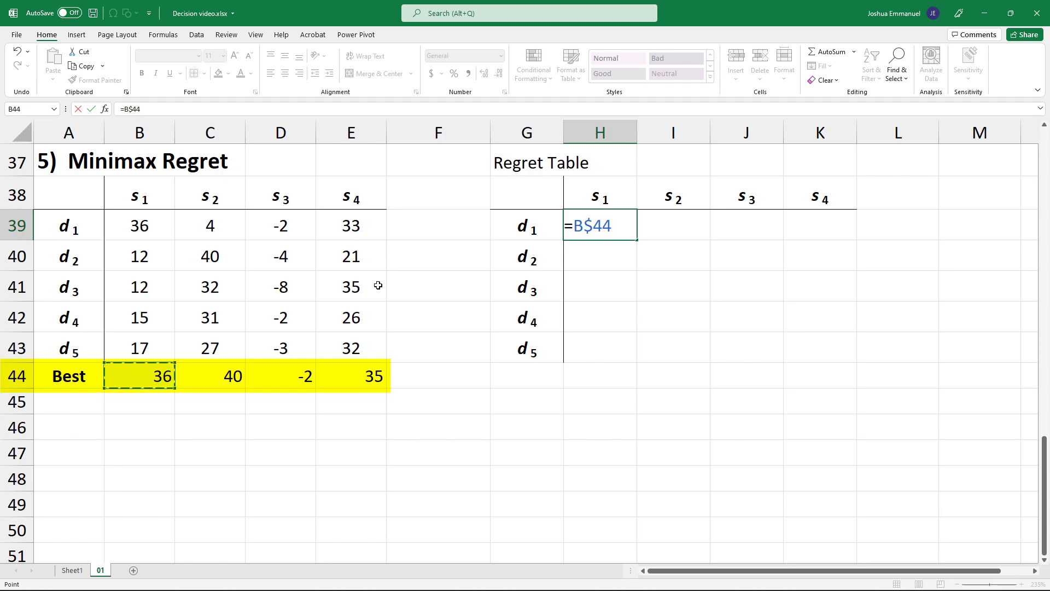
pyautogui.write('-')
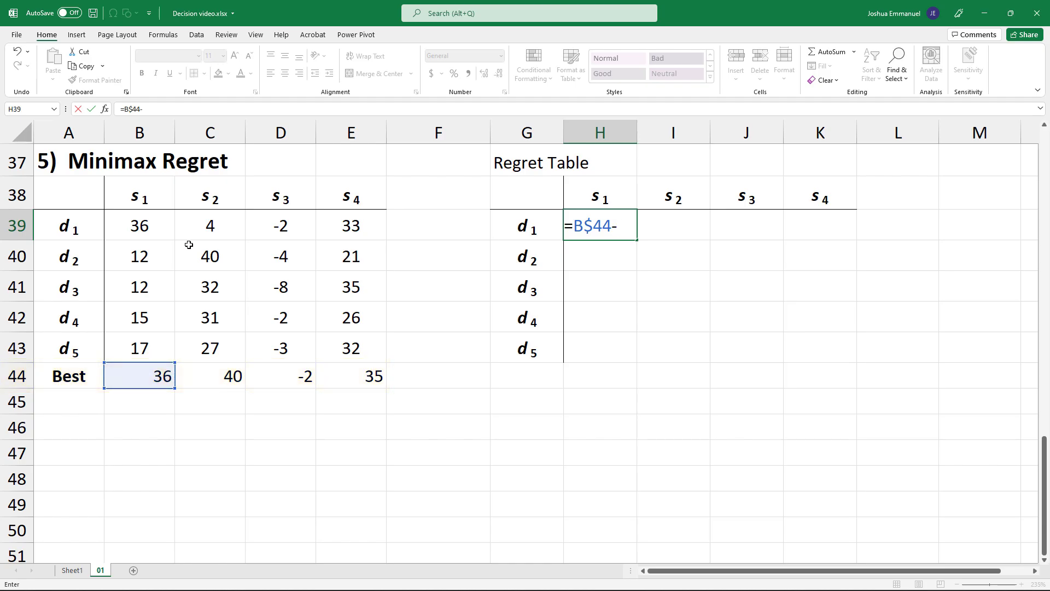
pyautogui.click(156, 225)
pyautogui.press('Return')
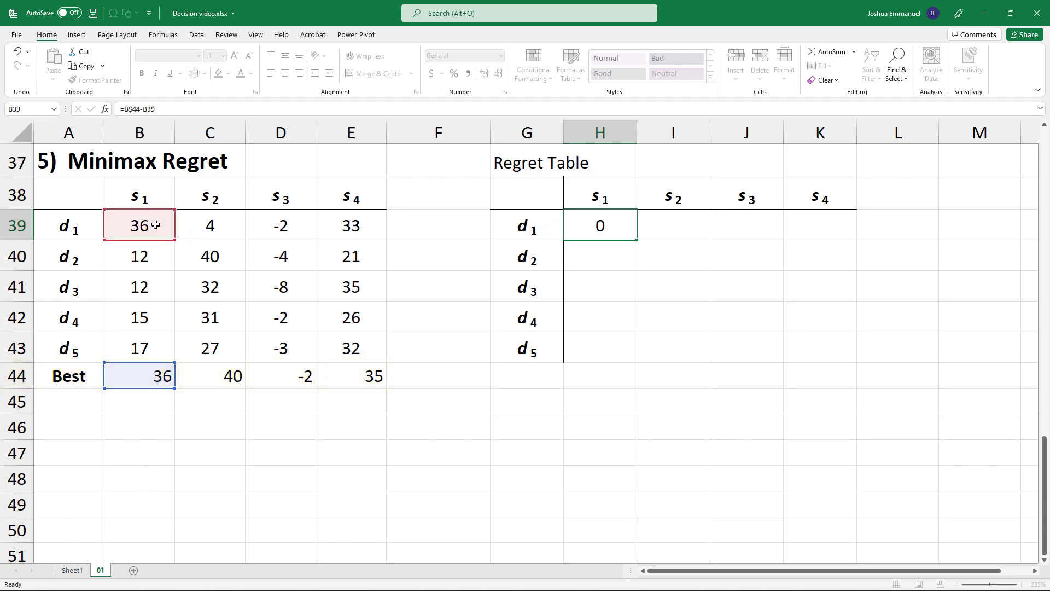
pyautogui.click(623, 233)
pyautogui.moveTo(637, 239); pyautogui.dragTo(633, 352)
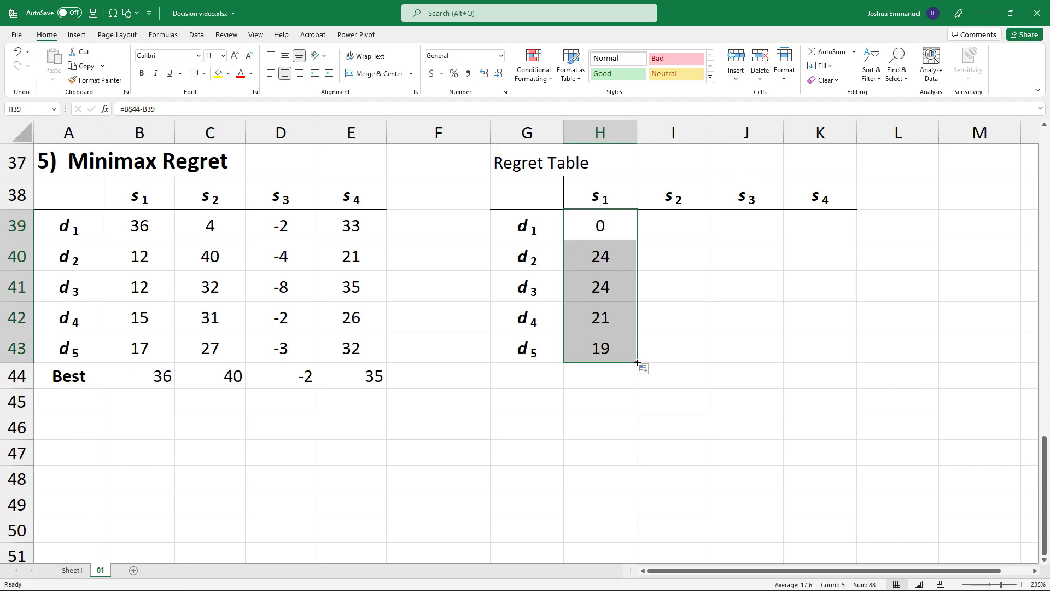
pyautogui.moveTo(637, 362); pyautogui.dragTo(832, 352)
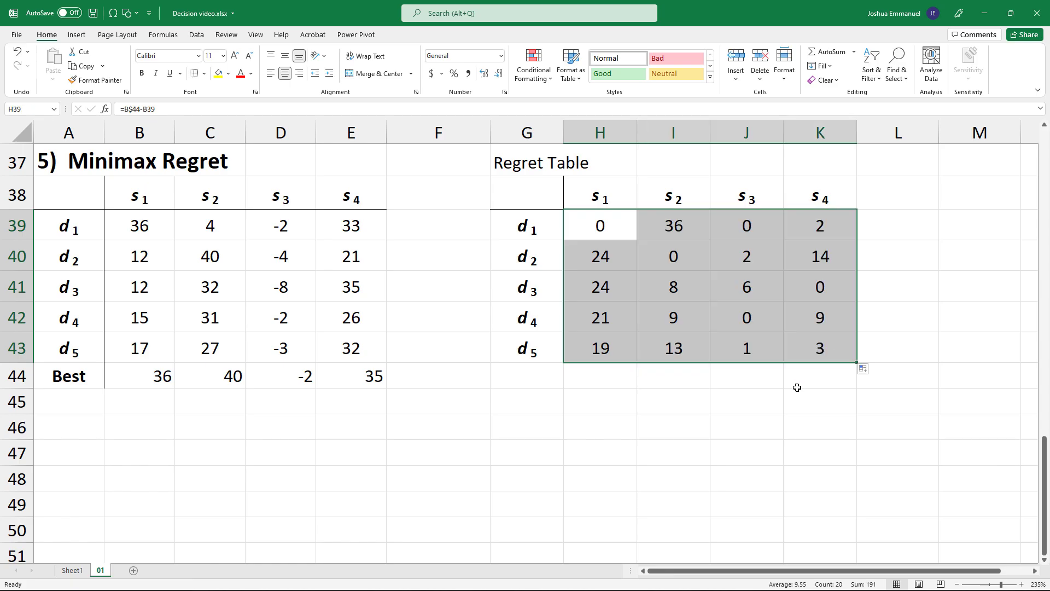
pyautogui.doubleClick(812, 317)
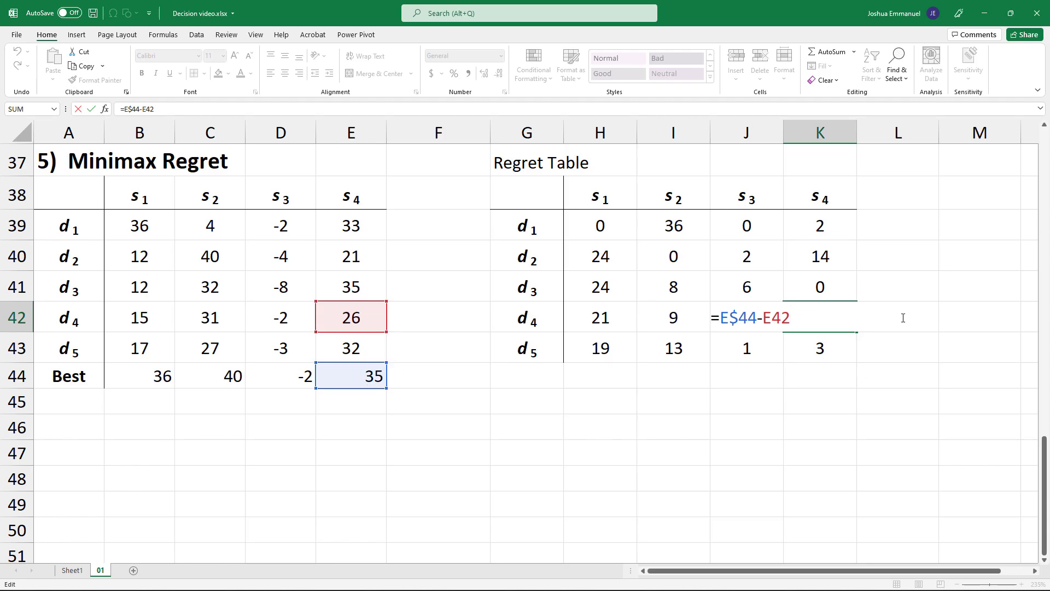
# - Add a Max column: =MAX(H39:K39) in L39 filled to L43, giving 36, 24, 24, 21, 19
pyautogui.press('Tab')
pyautogui.press('Up')
pyautogui.press('Up')
pyautogui.press('Up')
pyautogui.write('Max')
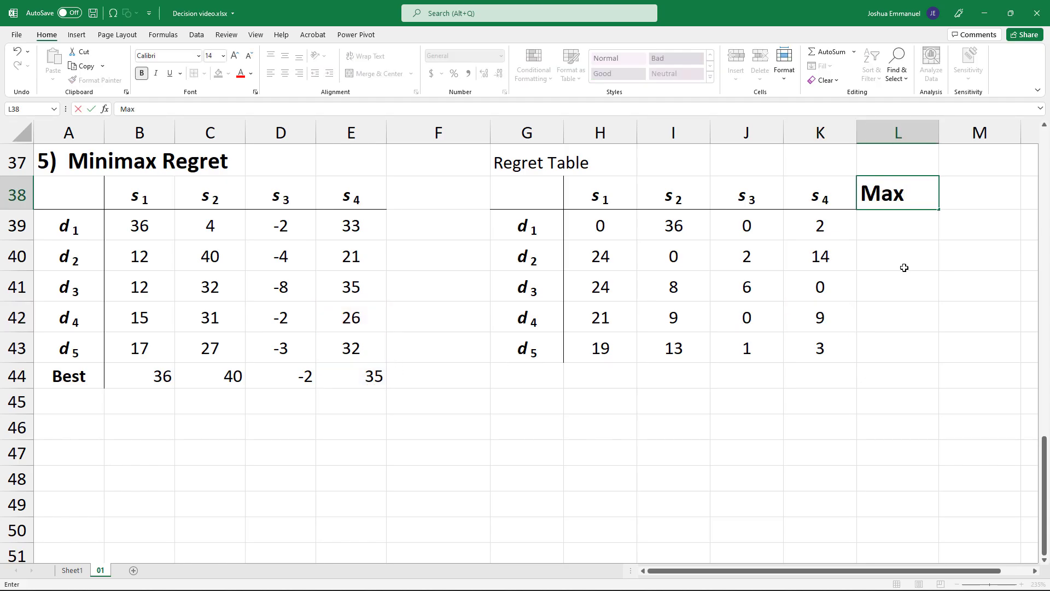
pyautogui.press('Return')
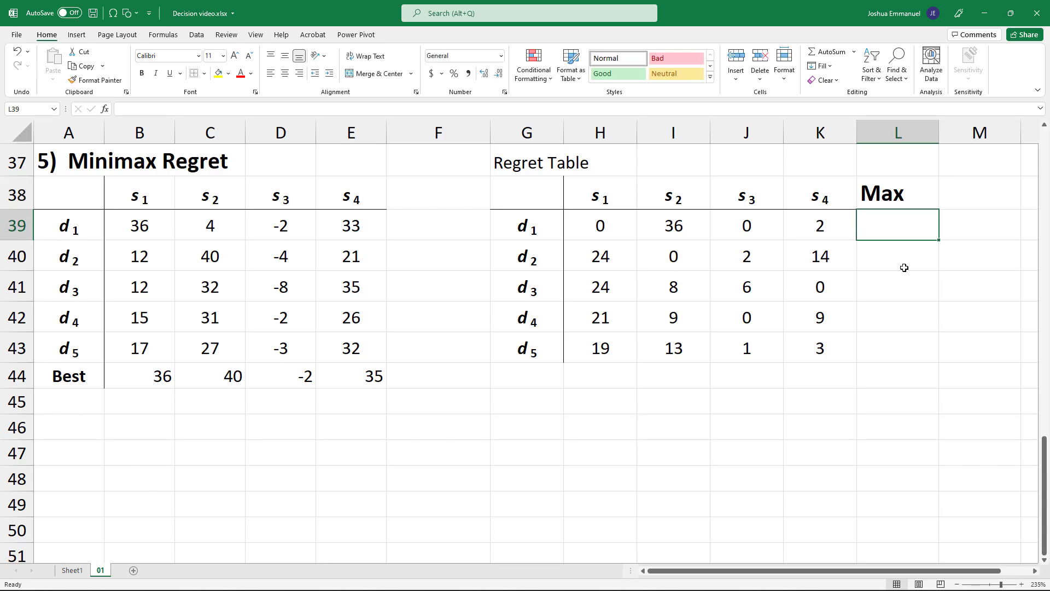
pyautogui.write('=max(')
pyautogui.moveTo(797, 225); pyautogui.dragTo(600, 225)
pyautogui.press('Return')
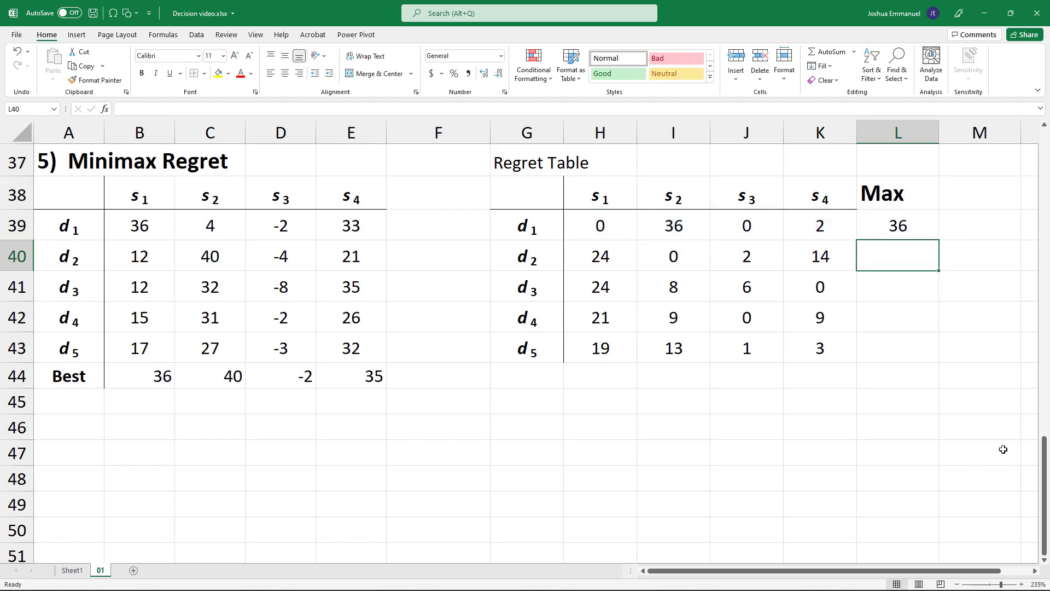
pyautogui.click(927, 232)
pyautogui.moveTo(938, 240); pyautogui.dragTo(930, 353)
# - Fill d5's smallest maximum regret, 19, yellow
pyautogui.click(916, 351)
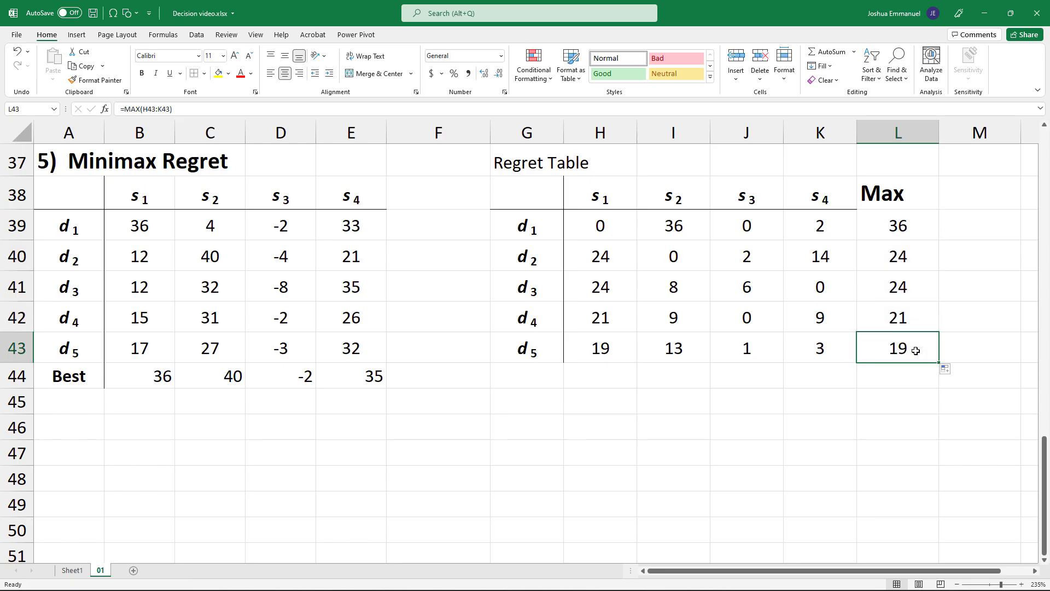
pyautogui.rightClick(916, 351)
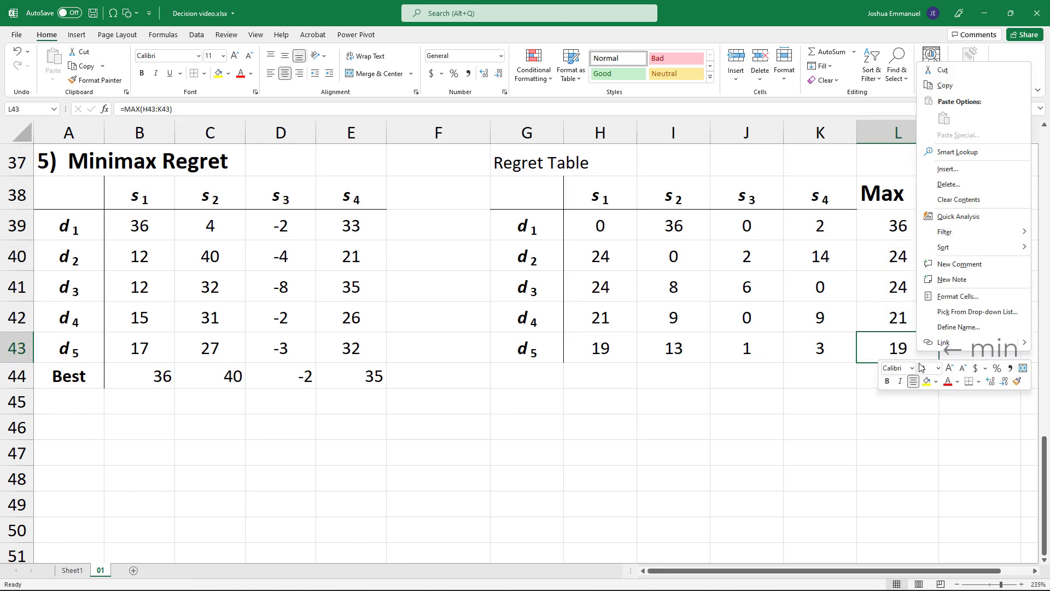
pyautogui.click(926, 382)
pyautogui.click(842, 384)
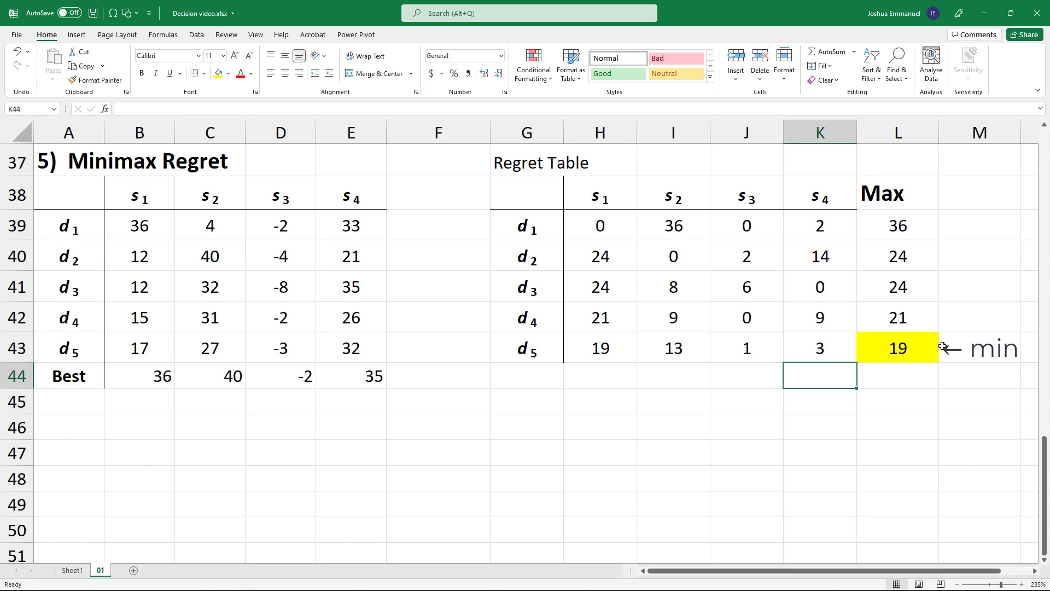